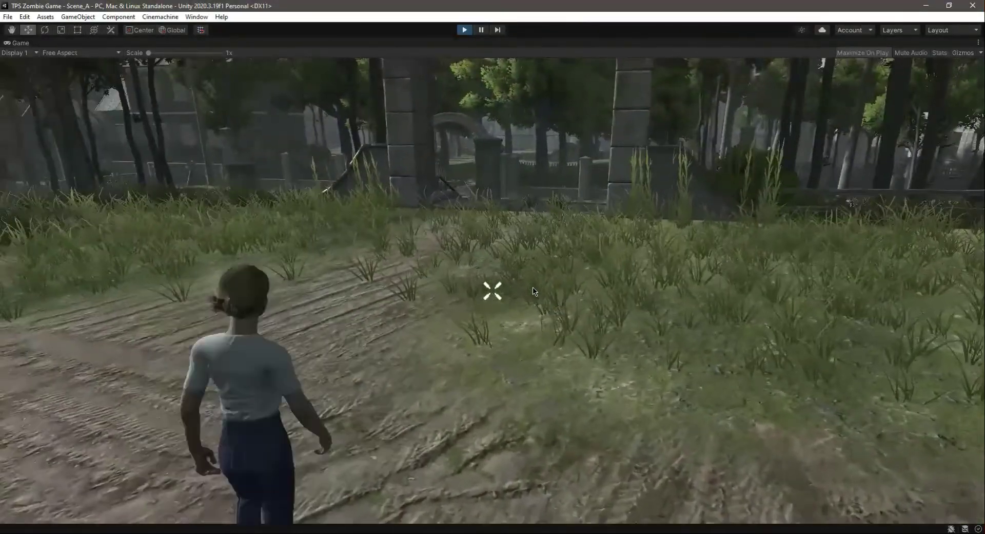
# Step: Play-test the scene by walking the player through the grounds up to the zombie, and stop play mode
pyautogui.press('w')
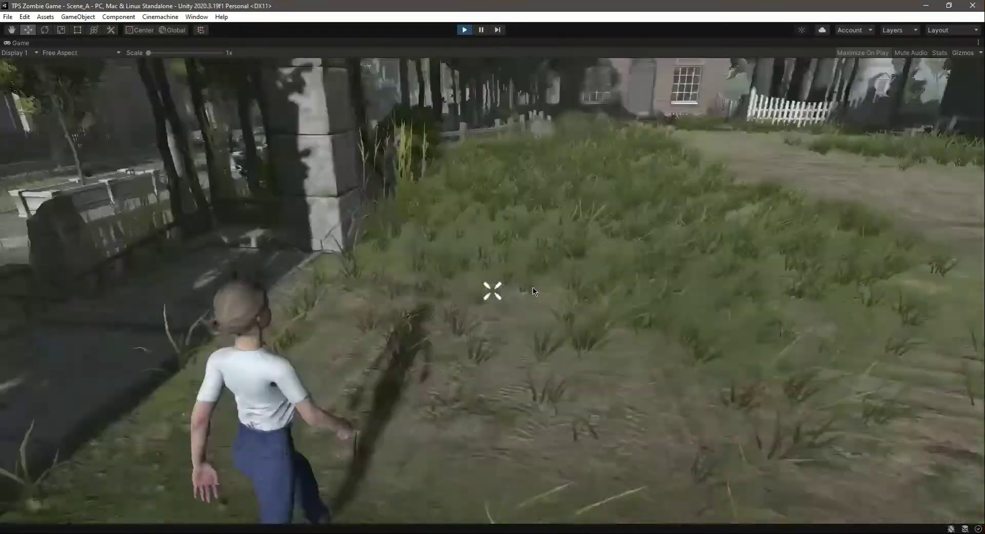
pyautogui.press('d')
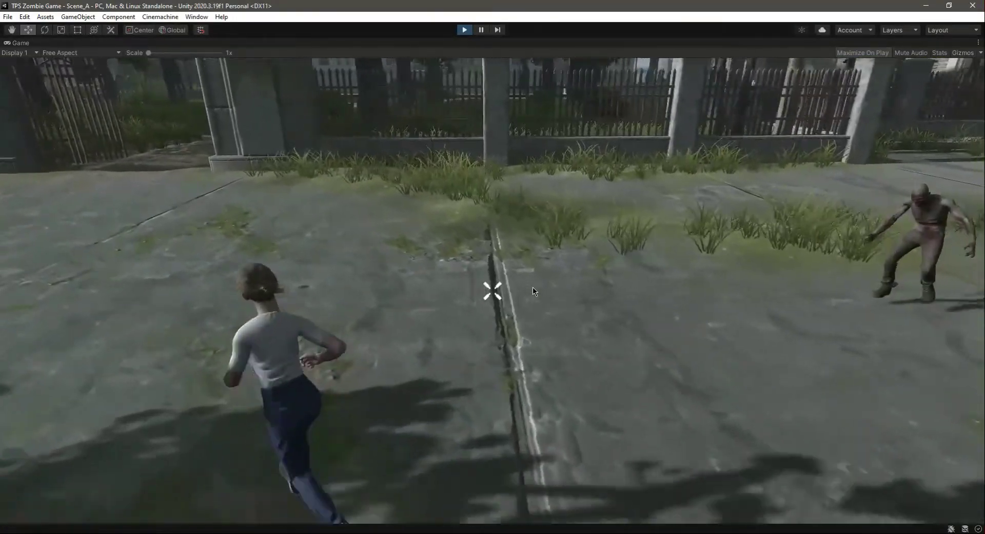
pyautogui.press('w')
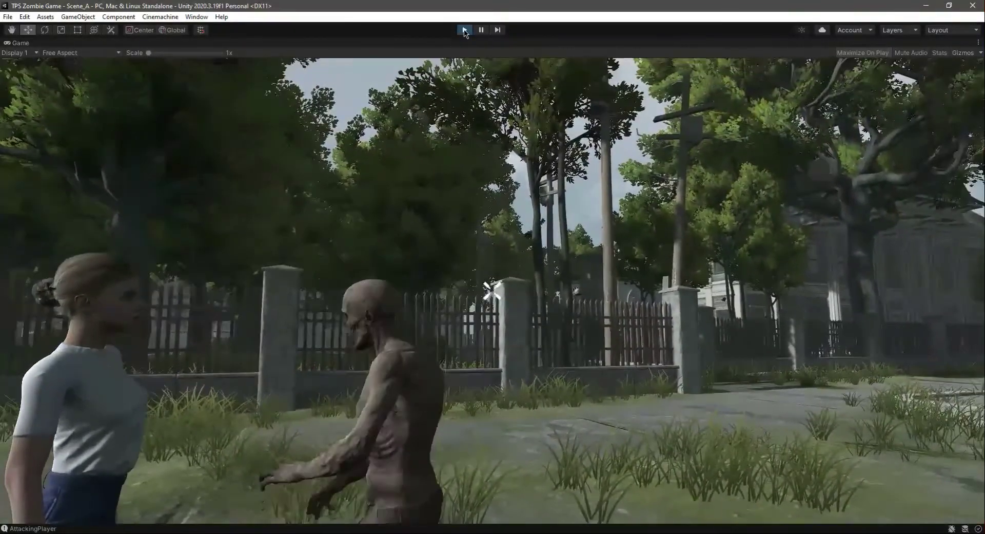
pyautogui.click(464, 31)
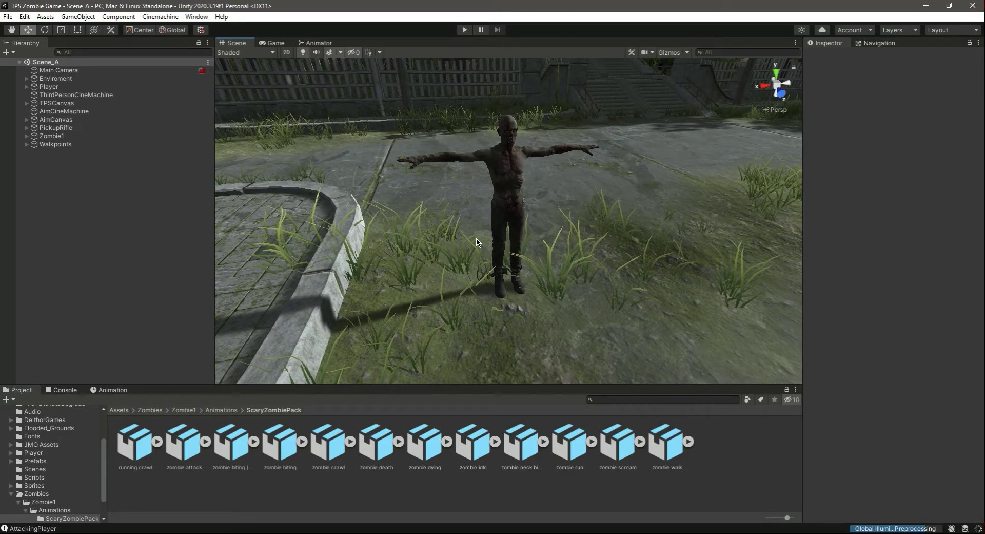
# Step: Clear the console messages and return to the project files
pyautogui.click(51, 528)
pyautogui.click(10, 400)
pyautogui.click(19, 389)
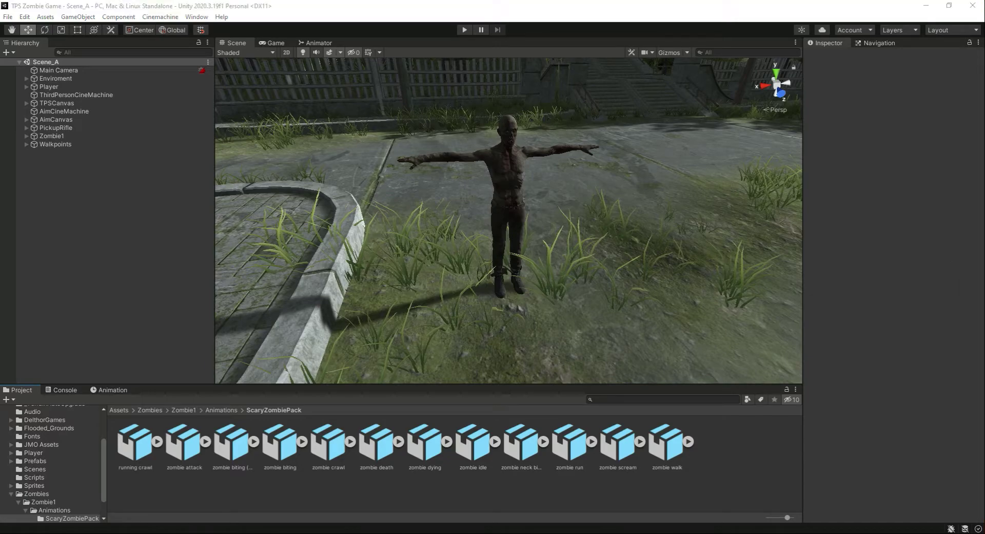
# Step: Switch to the browser and examine the Zombie asset's title, price and file size on its Unity Asset Store page
pyautogui.click(319, 2)
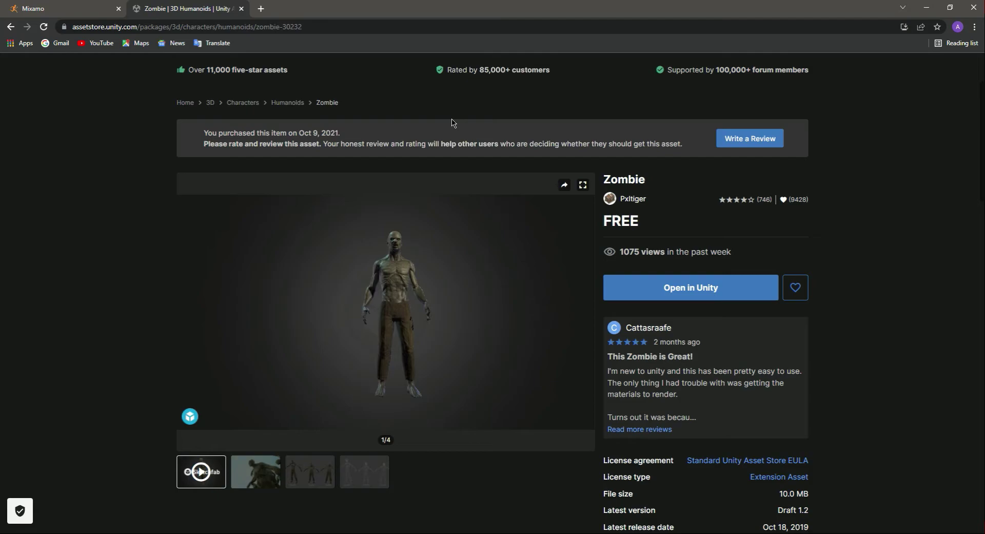
pyautogui.scroll(2, 452, 125)
pyautogui.scroll(-3, 174, 176)
pyautogui.scroll(1, 533, 201)
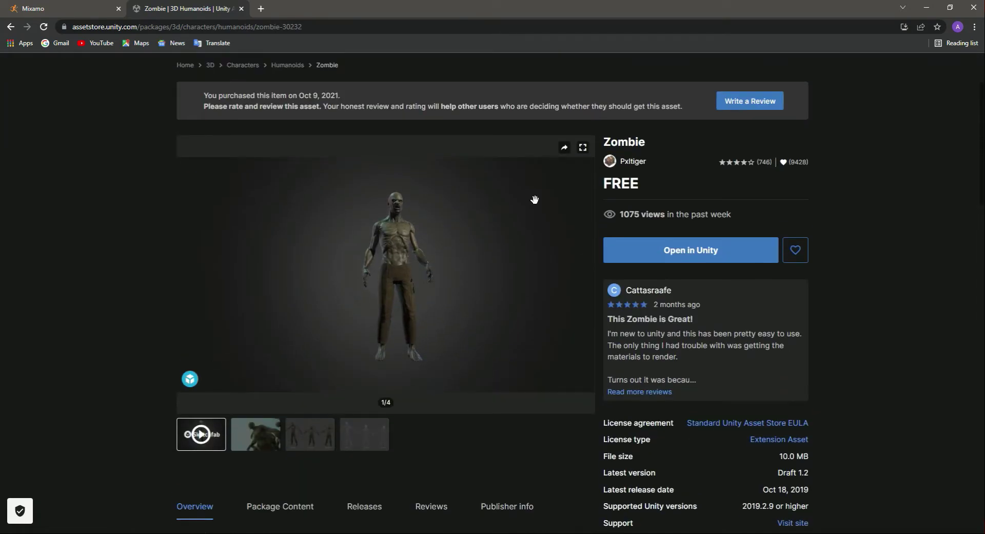
pyautogui.doubleClick(623, 143)
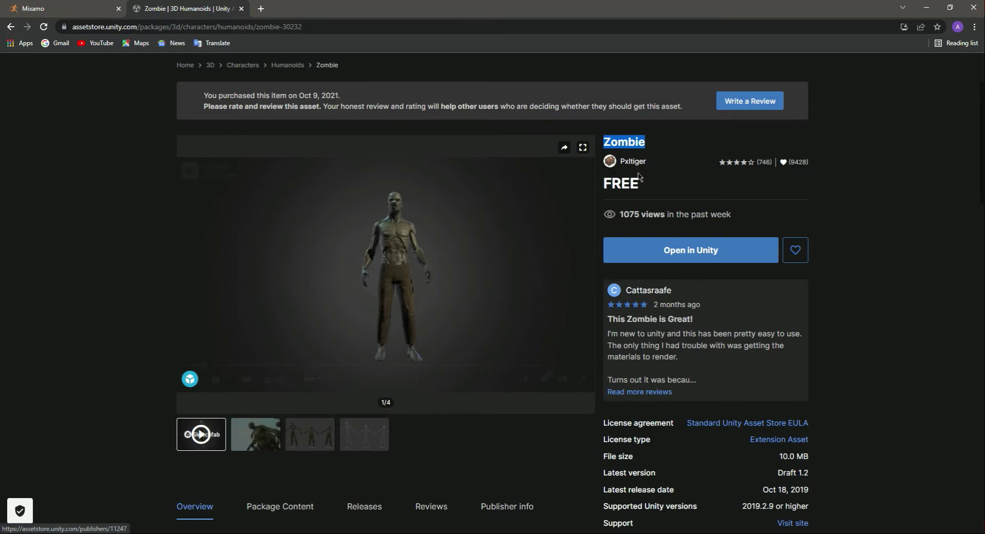
pyautogui.click(624, 183)
pyautogui.doubleClick(624, 184)
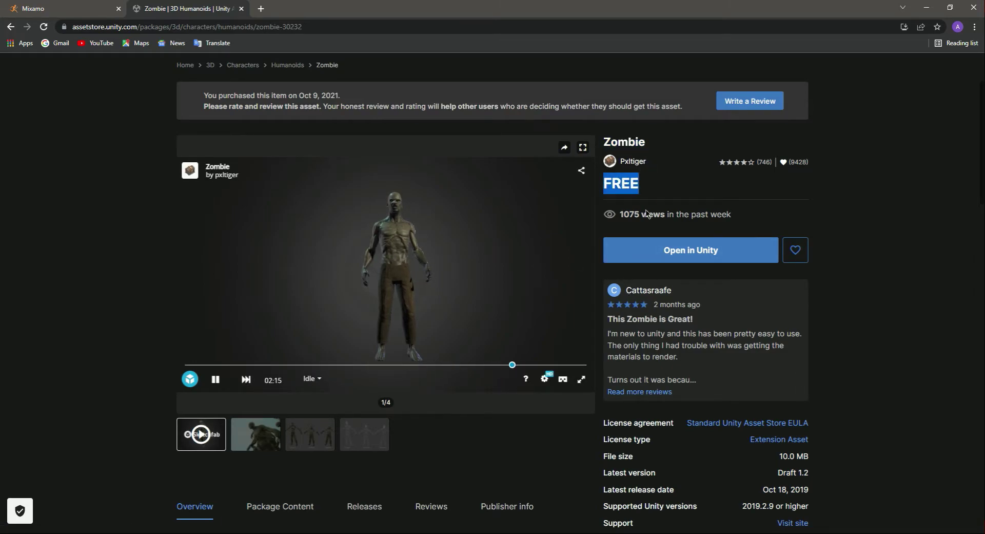
pyautogui.click(780, 455)
pyautogui.moveTo(780, 455); pyautogui.dragTo(831, 455)
pyautogui.click(833, 454)
pyautogui.scroll(-3, 837, 424)
pyautogui.scroll(5, 838, 425)
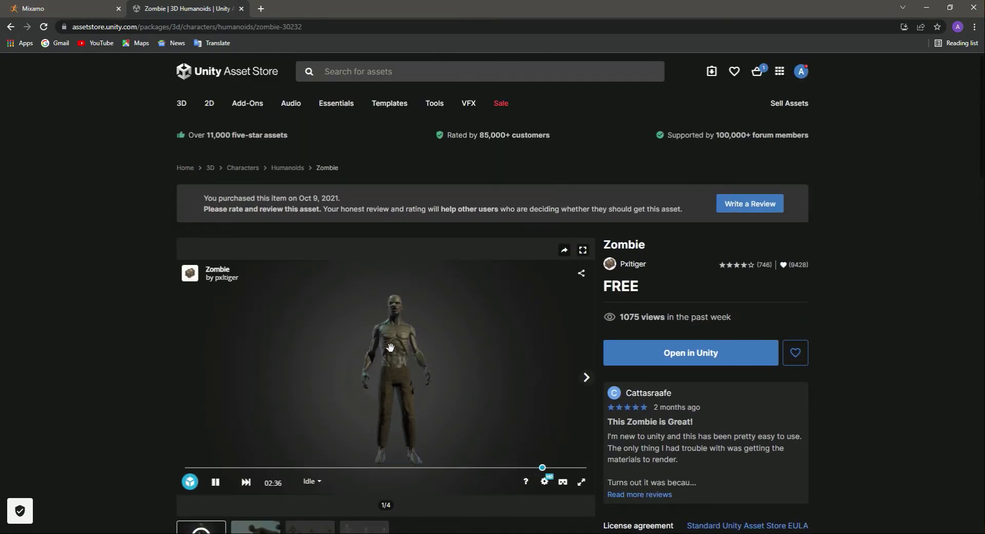
# Step: Inspect the zombie model in the 3D preview and look over the asset page's address and details
pyautogui.scroll(-1, 408, 339)
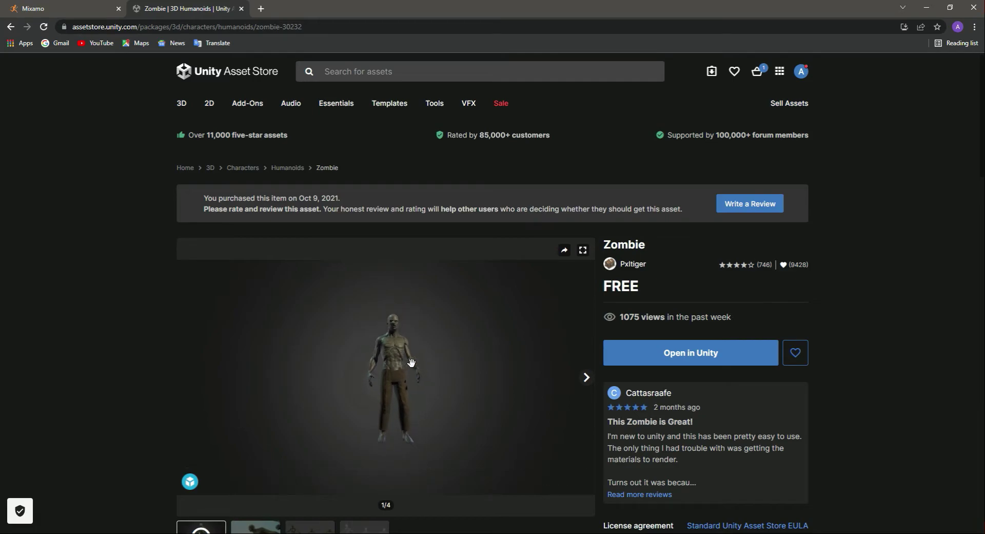
pyautogui.scroll(2, 353, 395)
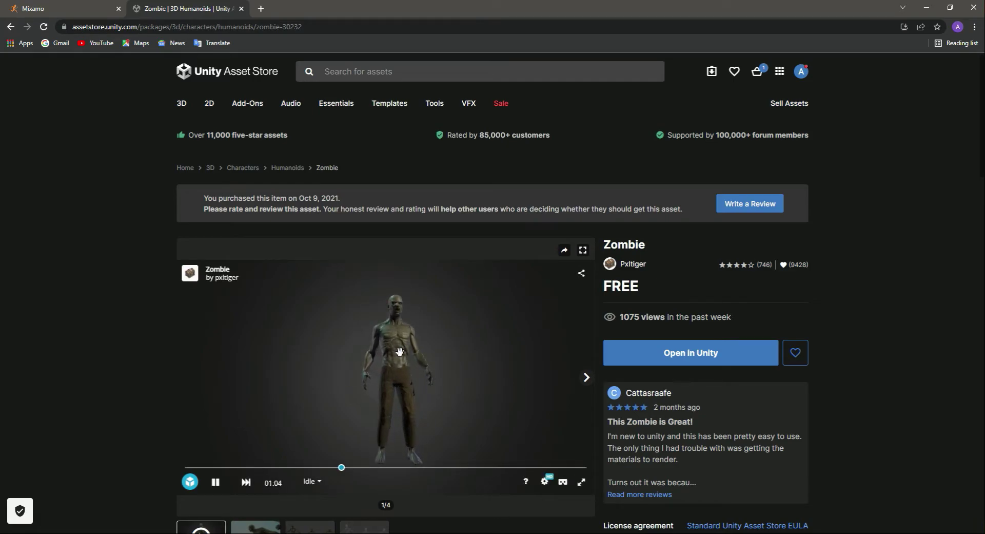
pyautogui.moveTo(379, 386); pyautogui.dragTo(369, 348)
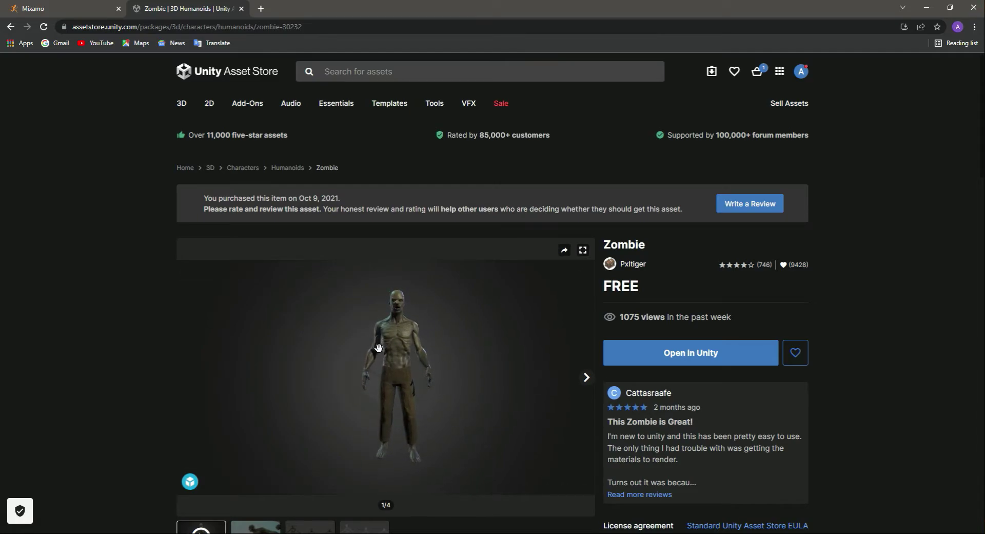
pyautogui.click(315, 20)
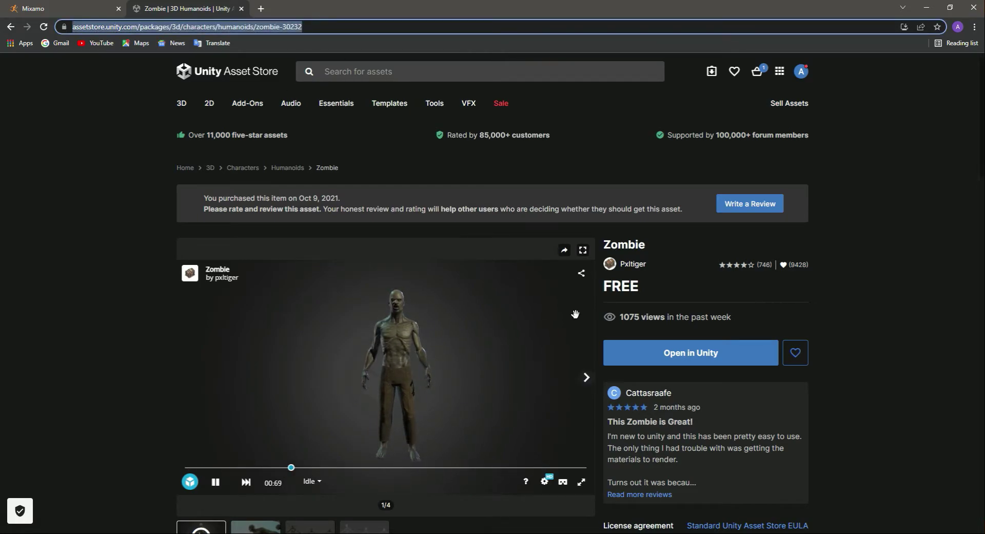
pyautogui.click(869, 331)
pyautogui.scroll(-3, 867, 330)
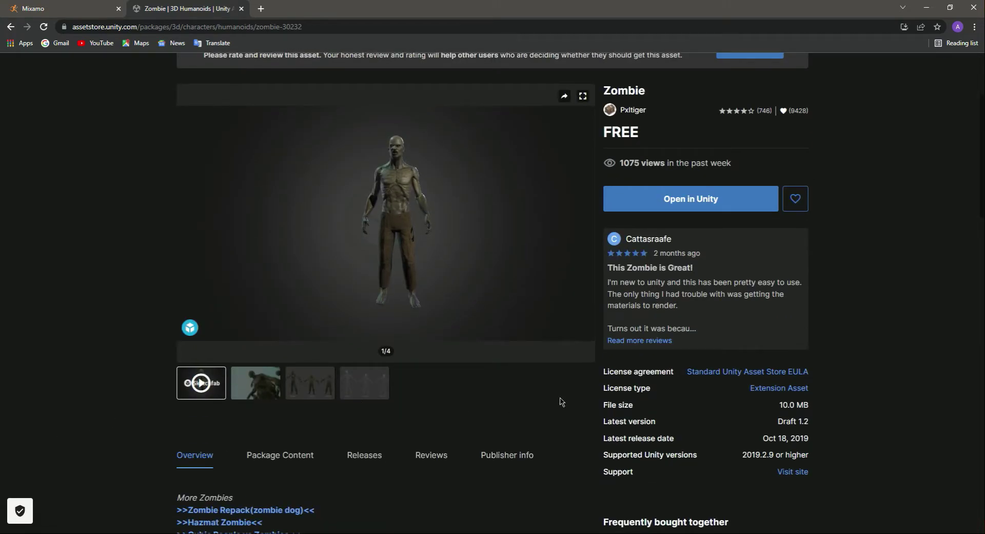
pyautogui.scroll(3, 730, 398)
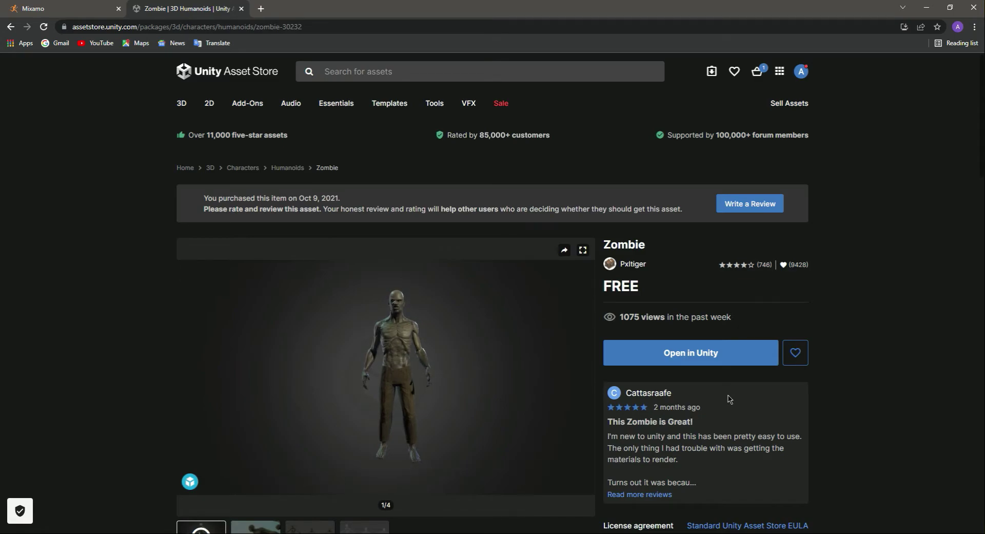
# Step: Open the Zombie asset in the Unity Editor's Package Manager and start importing the package
pyautogui.click(700, 359)
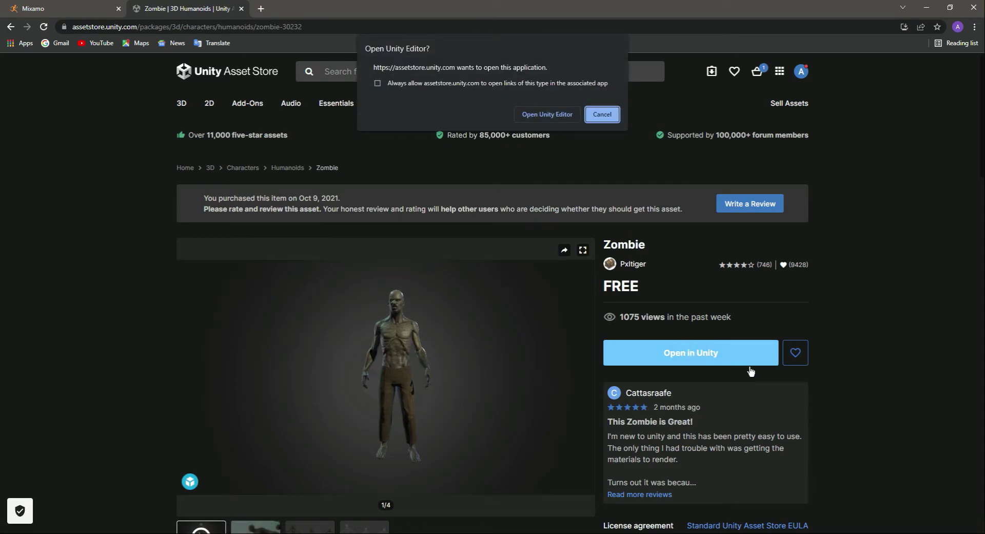
pyautogui.click(547, 114)
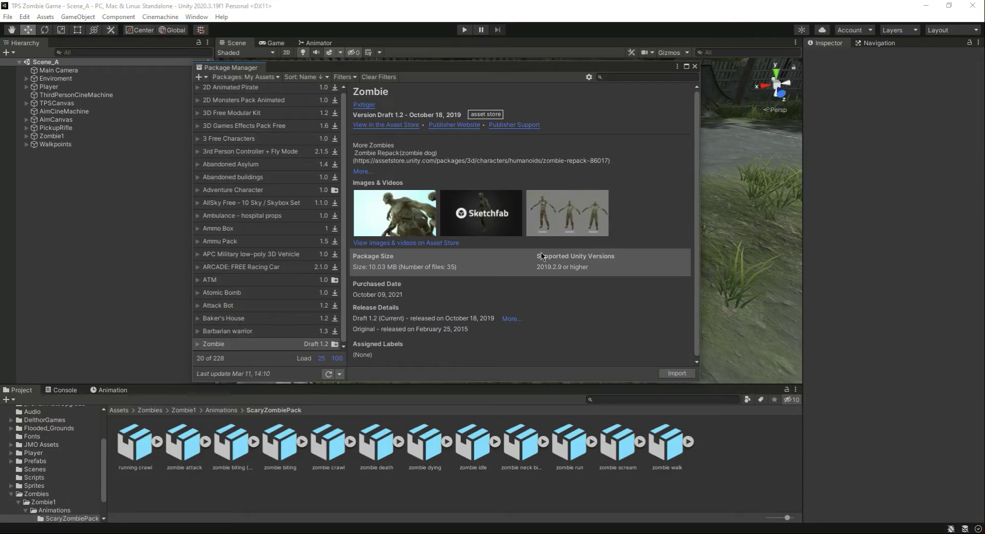
pyautogui.click(679, 375)
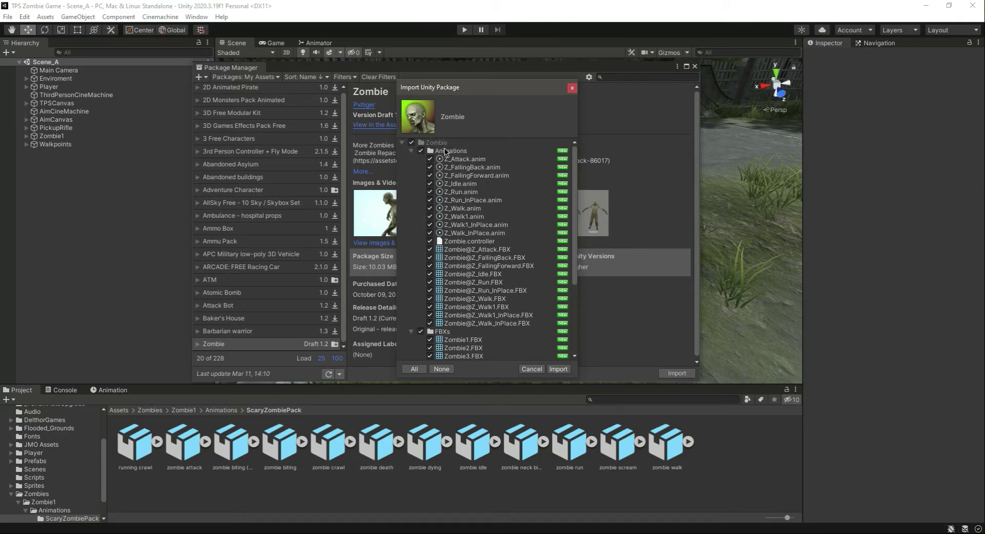
# Step: Exclude ScenePrefabs.unity from the Zombie package, import the remaining files, and close the Package Manager
pyautogui.scroll(-5, 482, 225)
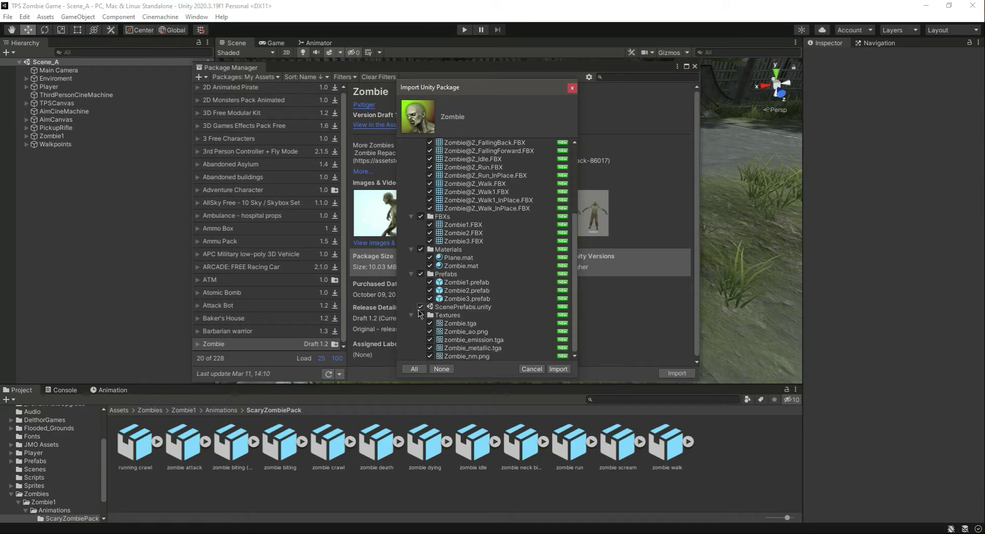
pyautogui.click(420, 307)
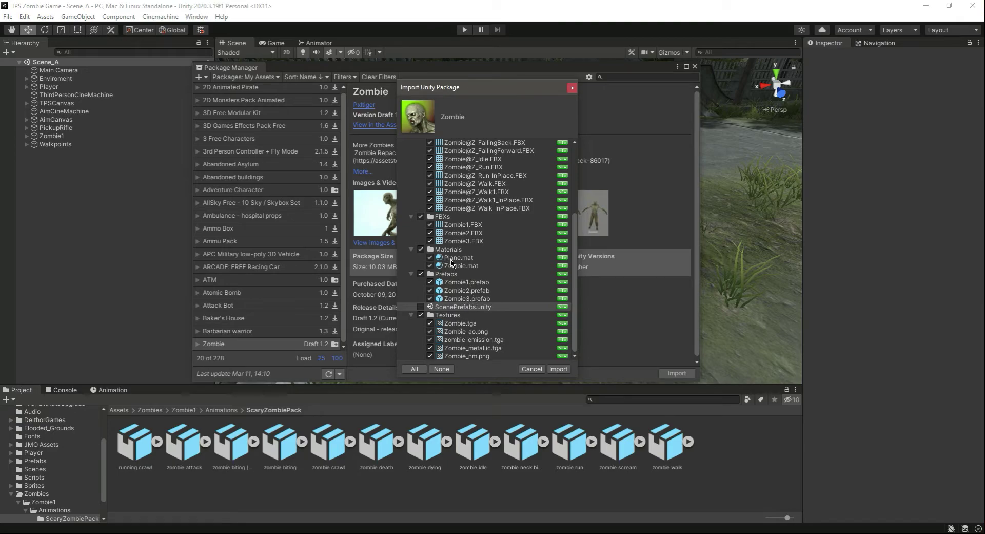
pyautogui.scroll(5, 505, 272)
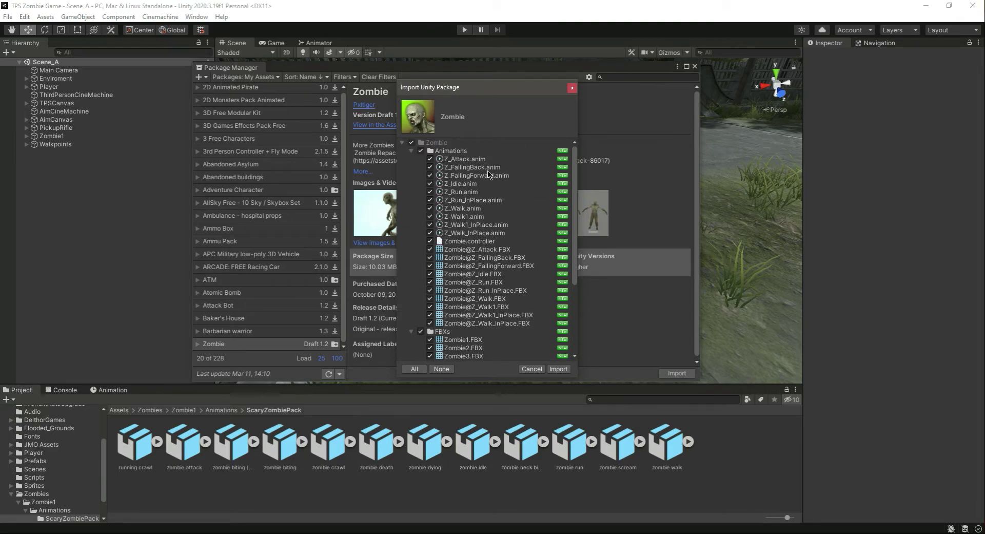
pyautogui.scroll(-5, 515, 276)
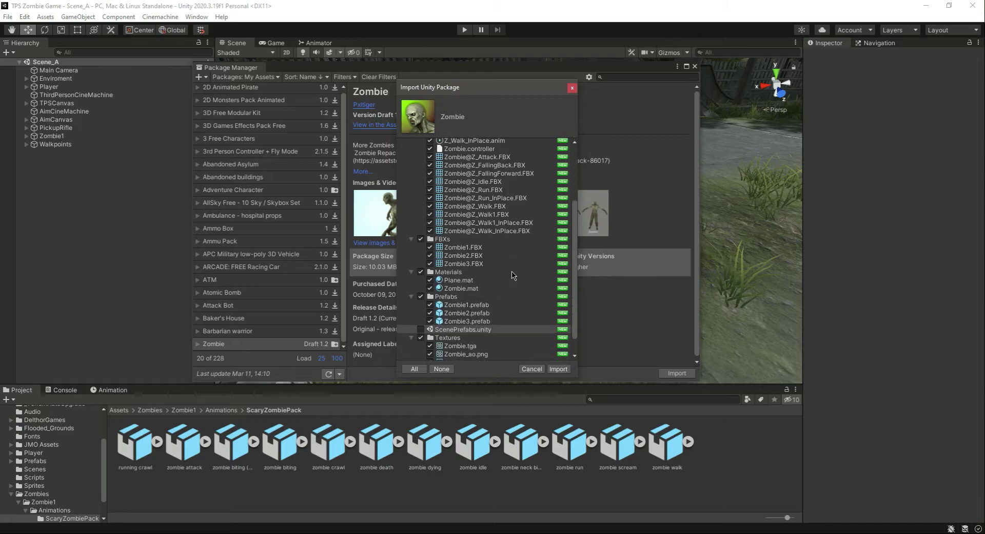
pyautogui.click(558, 369)
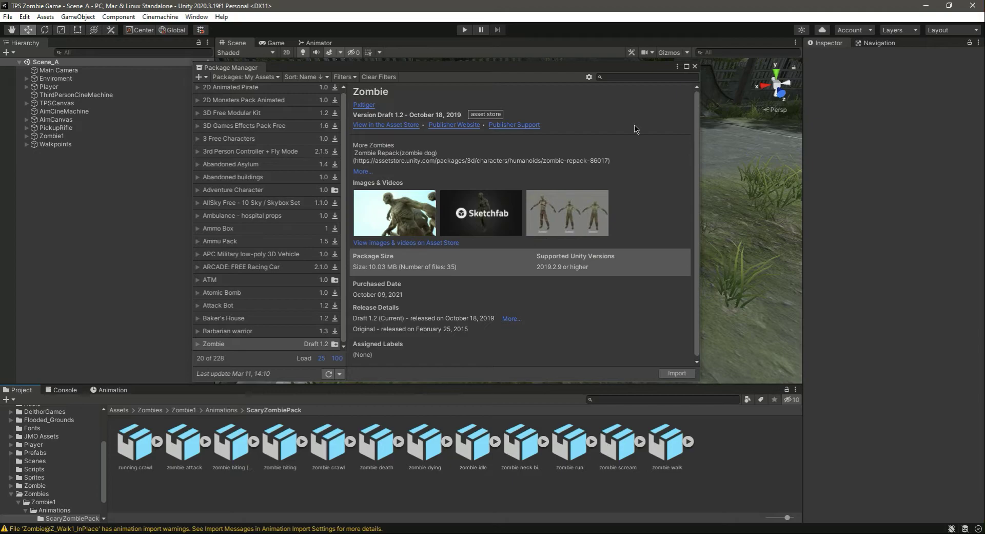
pyautogui.click(696, 68)
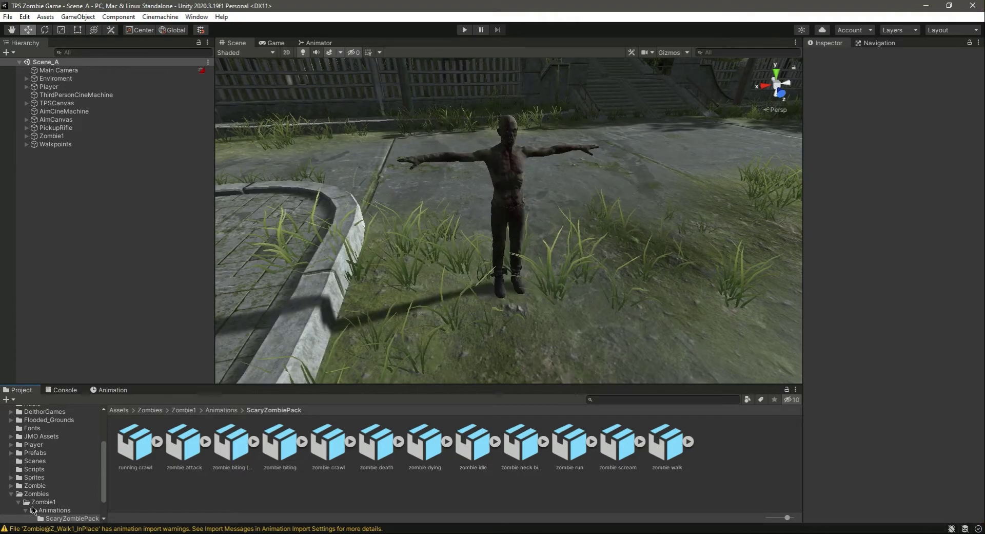
# Step: Examine the contents of the existing Zombies/Zombie1 folder and the newly imported Zombie folder
pyautogui.click(11, 493)
pyautogui.click(39, 509)
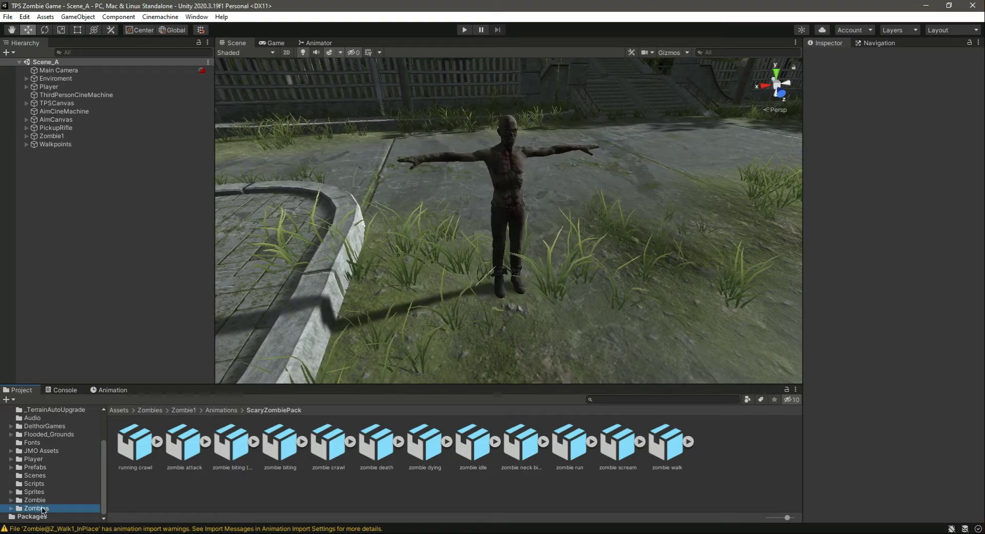
pyautogui.doubleClick(144, 447)
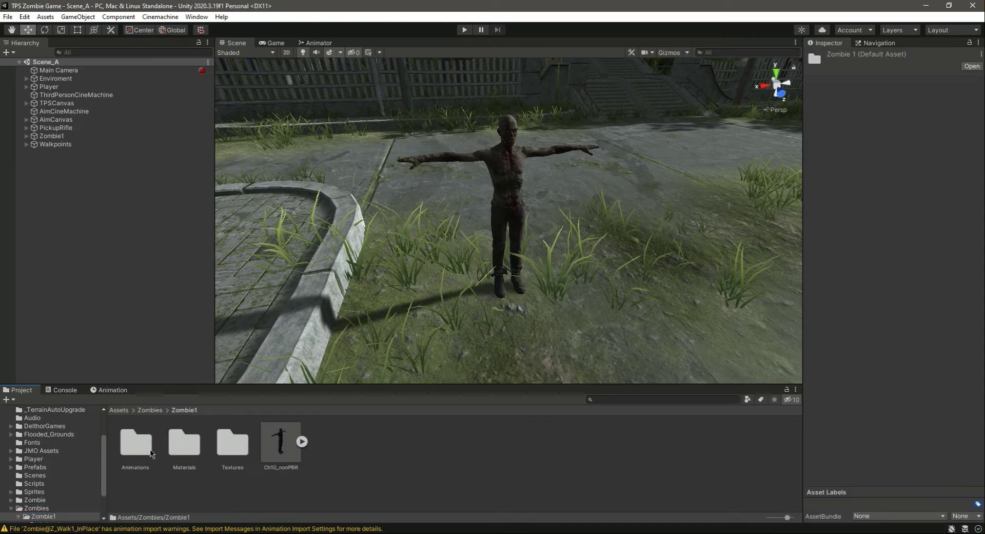
pyautogui.click(151, 410)
pyautogui.click(32, 500)
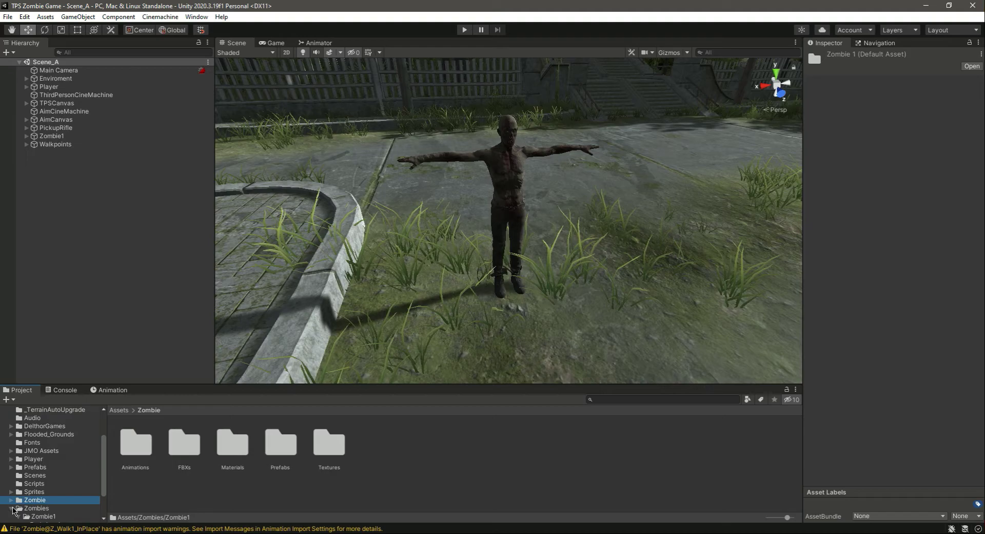
# Step: Clear the import warnings from the console and go back to the project files
pyautogui.click(31, 528)
pyautogui.click(8, 399)
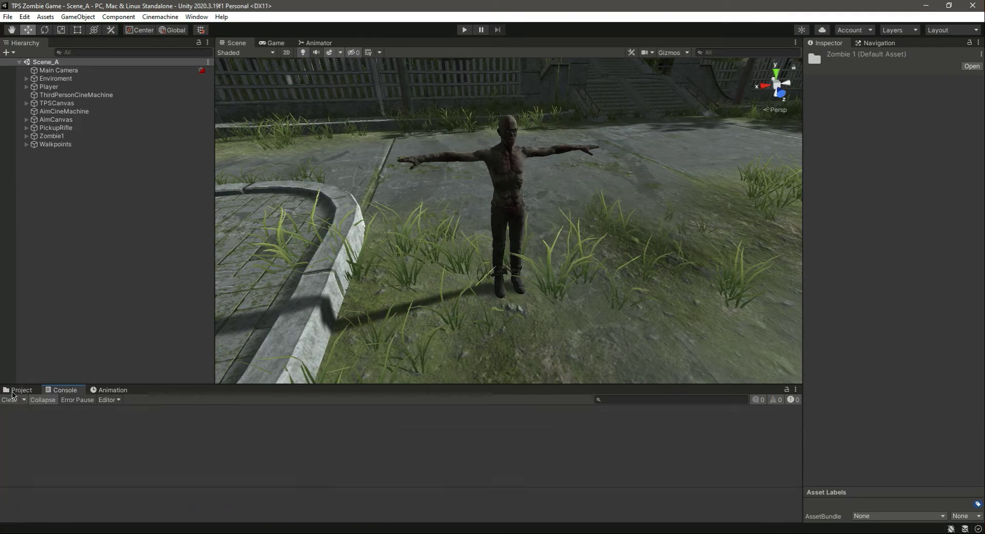
pyautogui.click(19, 390)
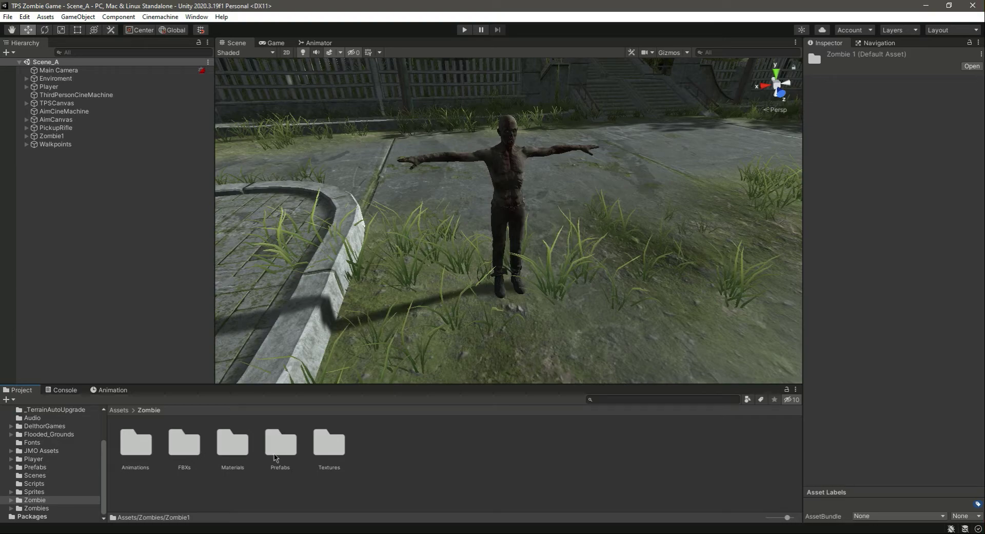
# Step: Move the imported Zombie folder into the Zombies folder
pyautogui.moveTo(237, 468); pyautogui.dragTo(137, 453)
pyautogui.click(11, 500)
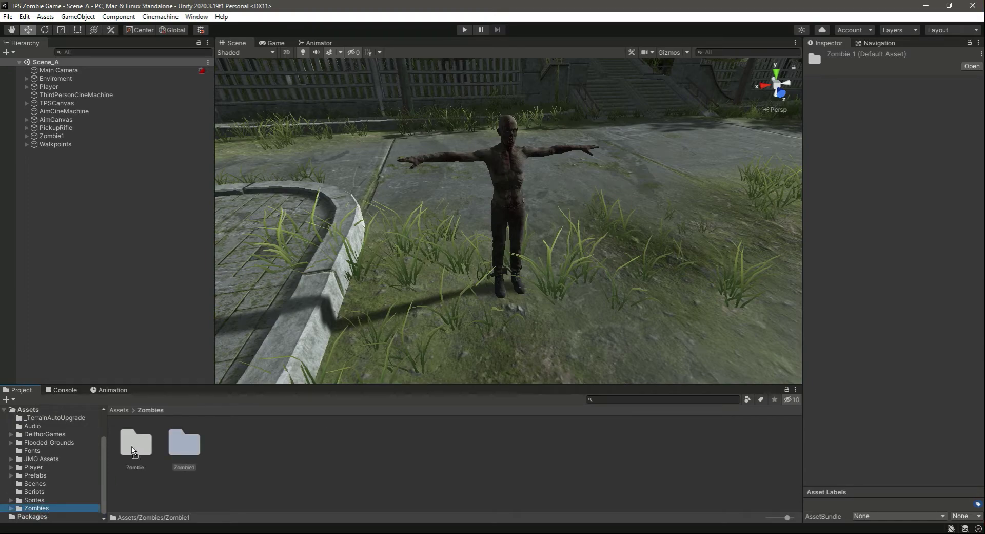
pyautogui.click(136, 453)
# Step: Check the Zombie1 folder's contents, and open the Prefabs folder inside Zombies/Zombie
pyautogui.doubleClick(192, 447)
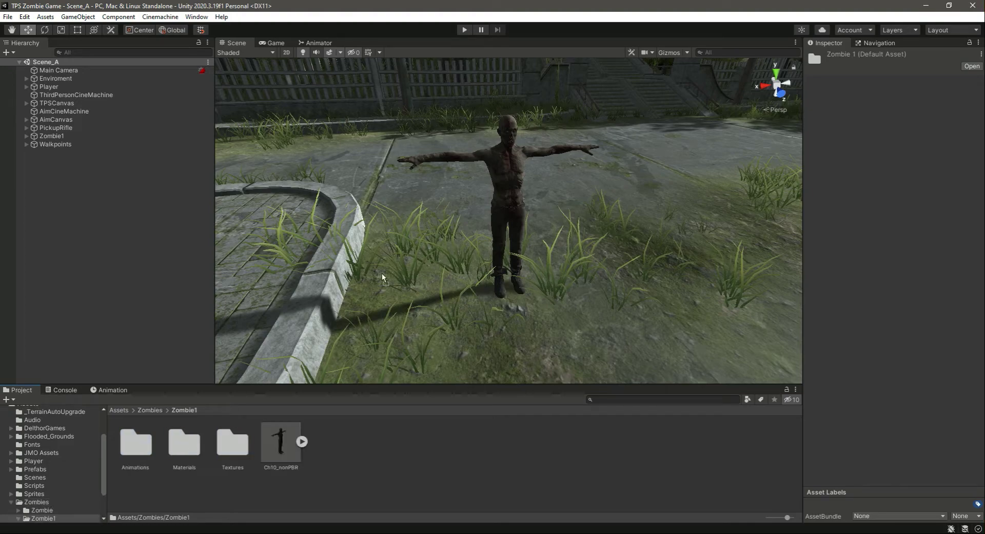
pyautogui.click(157, 411)
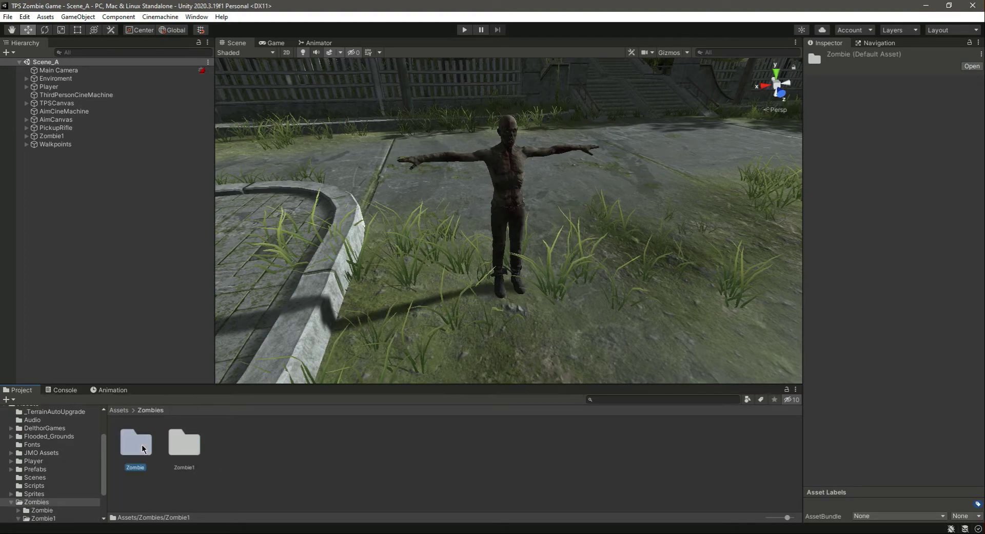
pyautogui.doubleClick(146, 445)
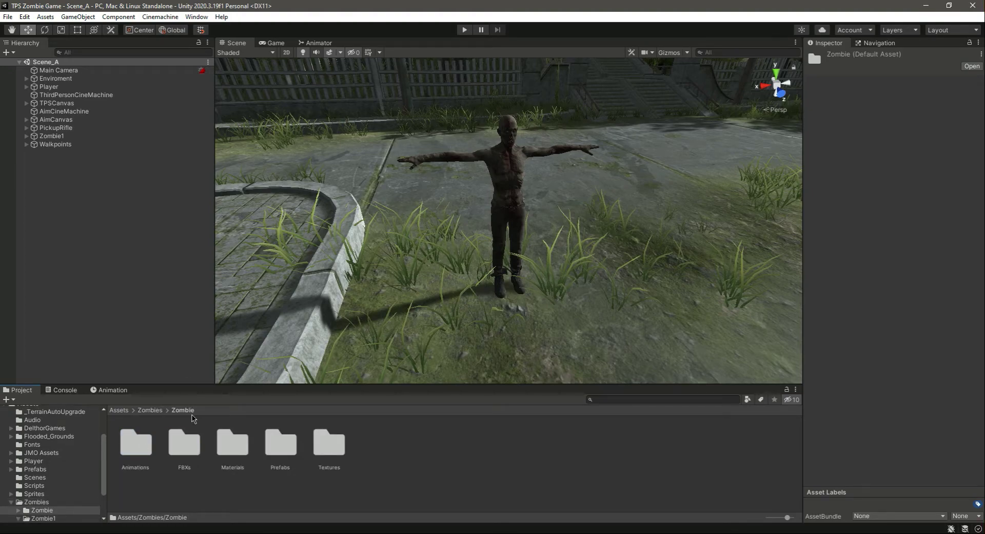
pyautogui.doubleClick(280, 442)
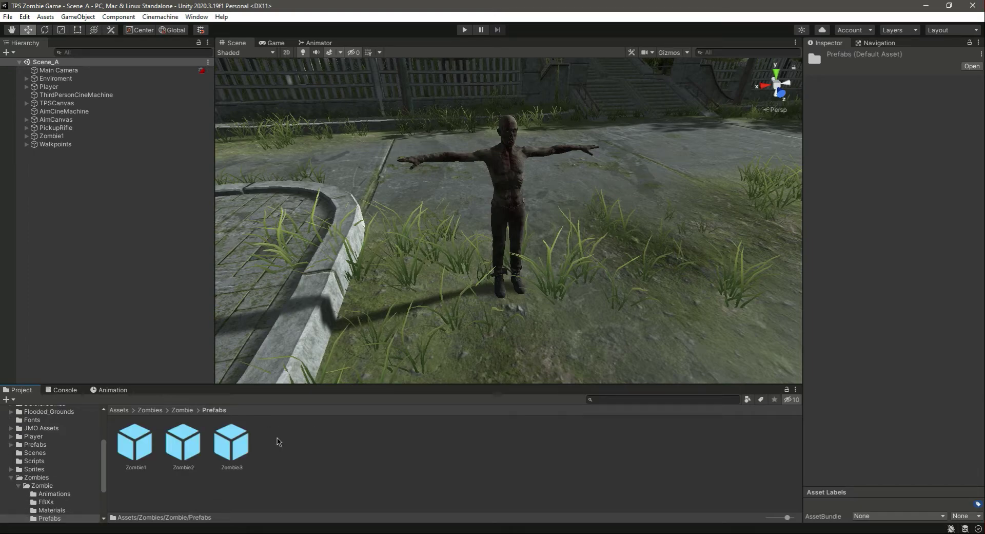
# Step: Compare the previews of the Zombie1, Zombie2 and Zombie3 prefabs in the Prefabs folder
pyautogui.click(136, 448)
pyautogui.click(234, 446)
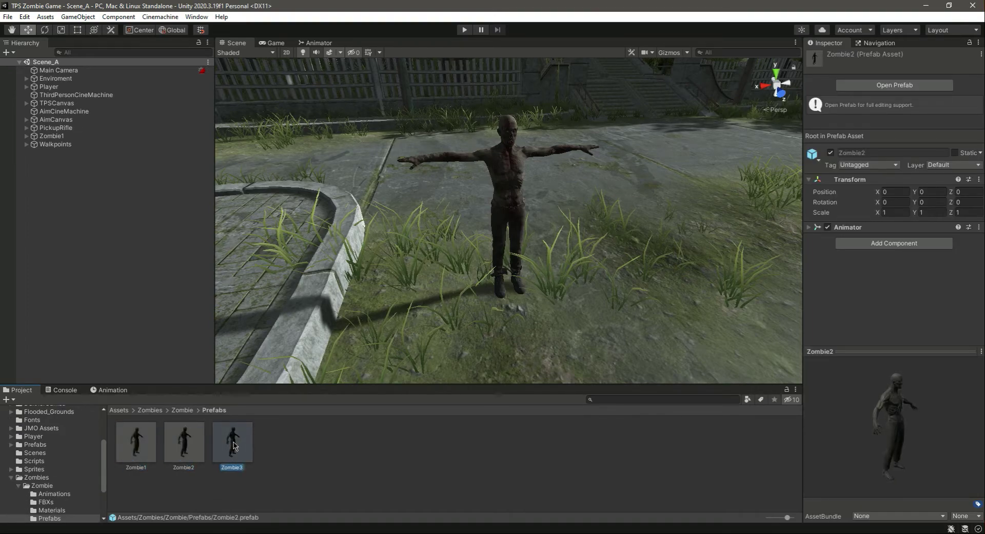
pyautogui.click(147, 444)
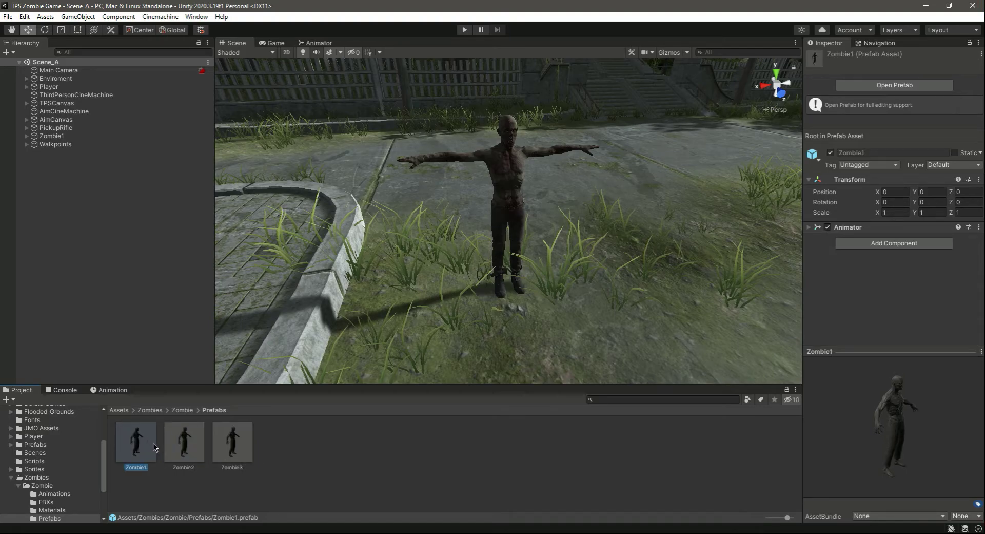
pyautogui.press('Right')
pyautogui.press('Right')
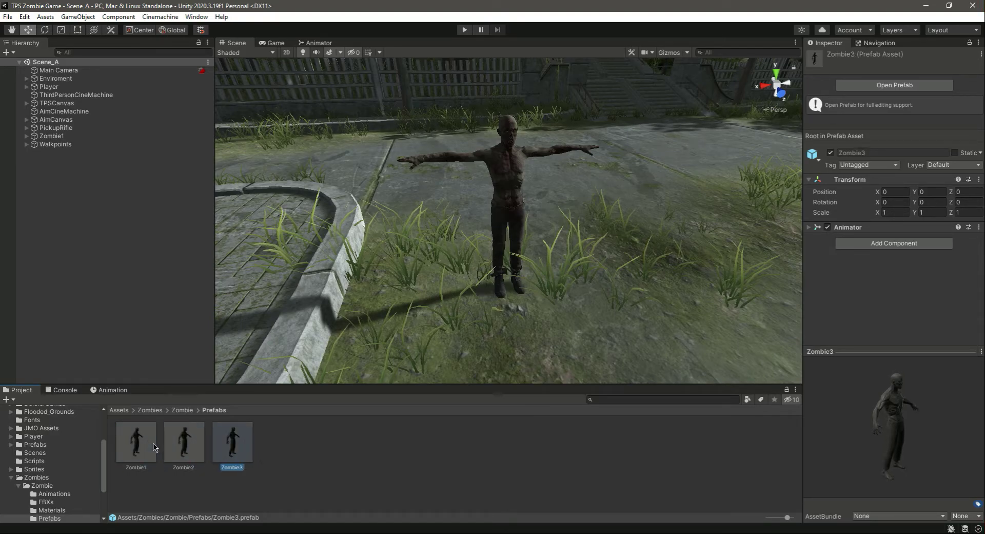
pyautogui.click(175, 456)
pyautogui.click(220, 449)
pyautogui.click(192, 450)
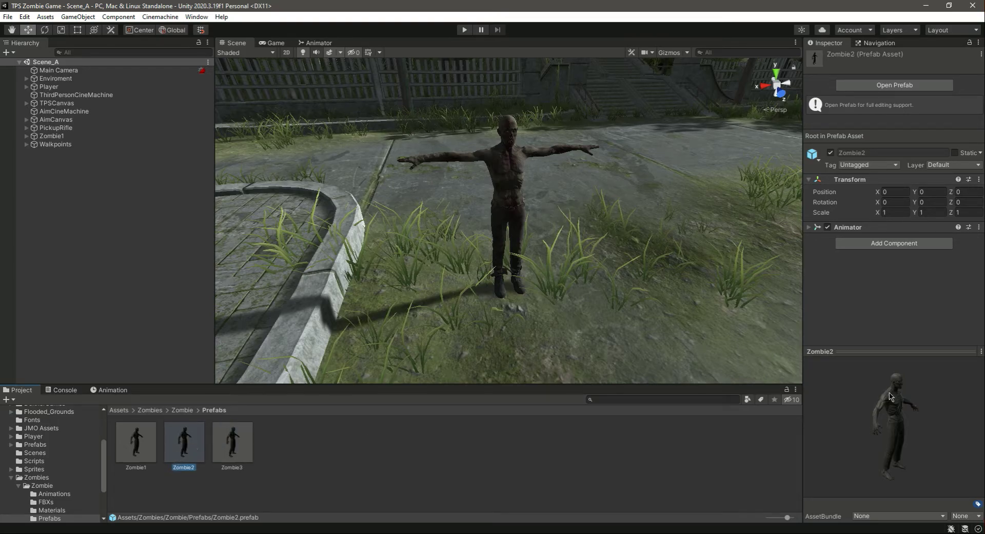
pyautogui.click(228, 448)
pyautogui.click(193, 443)
pyautogui.click(220, 438)
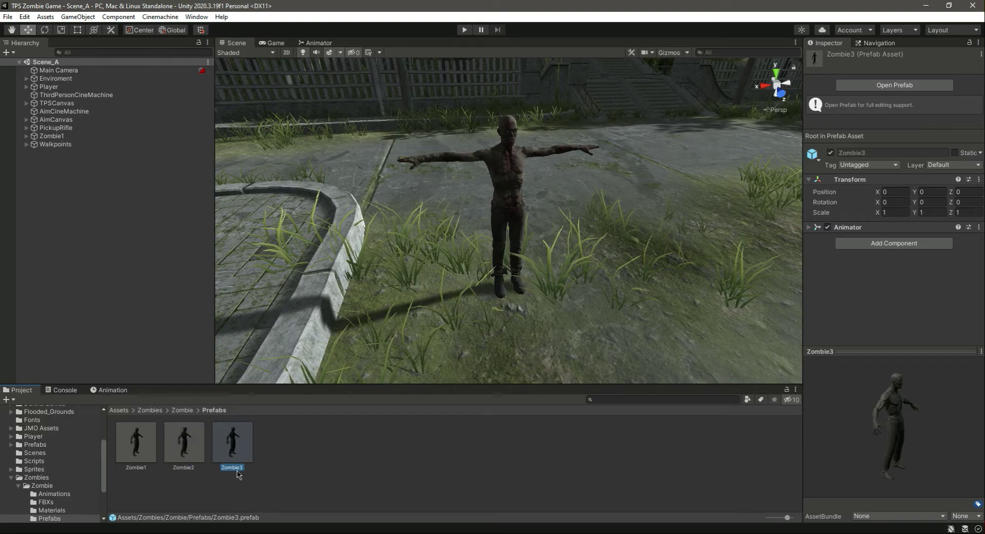
pyautogui.moveTo(219, 449); pyautogui.dragTo(186, 447)
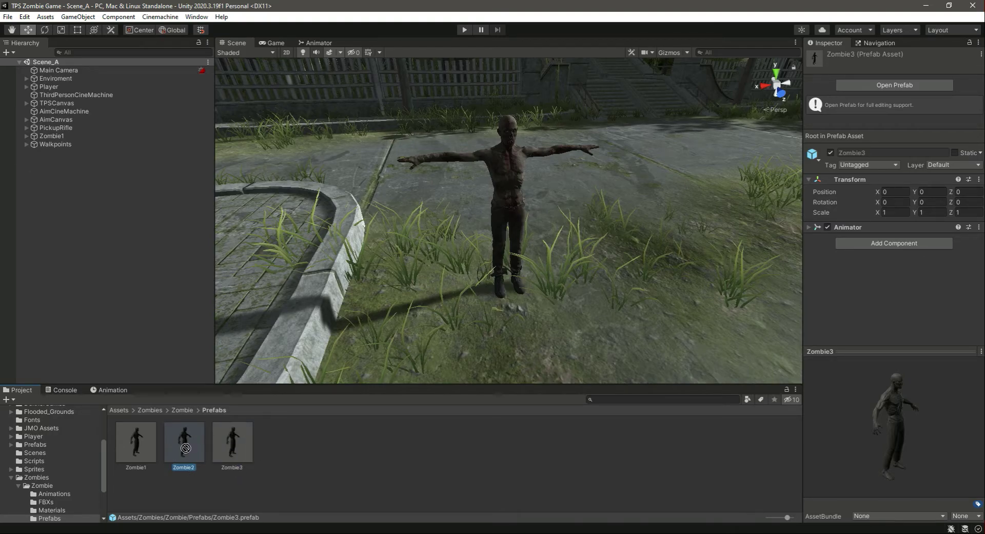
pyautogui.click(184, 445)
# Step: Open the FBXs folder inside Zombies/Zombie and compare the Zombie1, Zombie2 and Zombie3 models and their animation previews
pyautogui.click(184, 410)
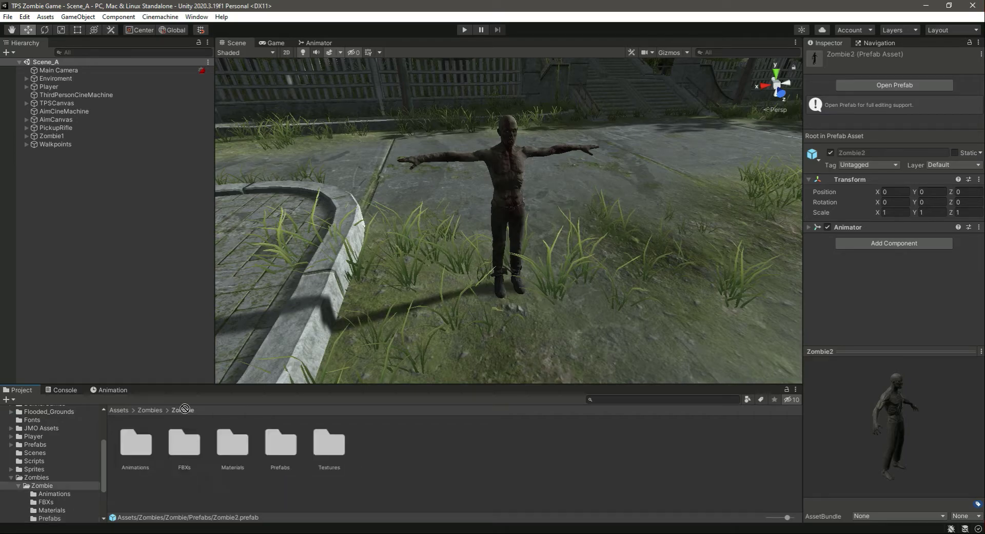
pyautogui.click(197, 447)
pyautogui.doubleClick(188, 450)
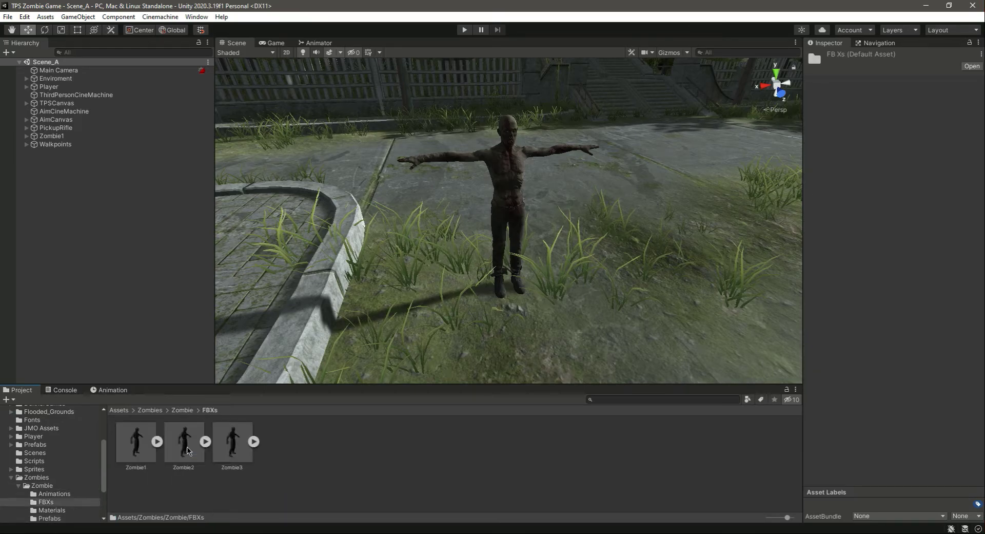
pyautogui.click(184, 446)
pyautogui.click(225, 448)
pyautogui.click(136, 442)
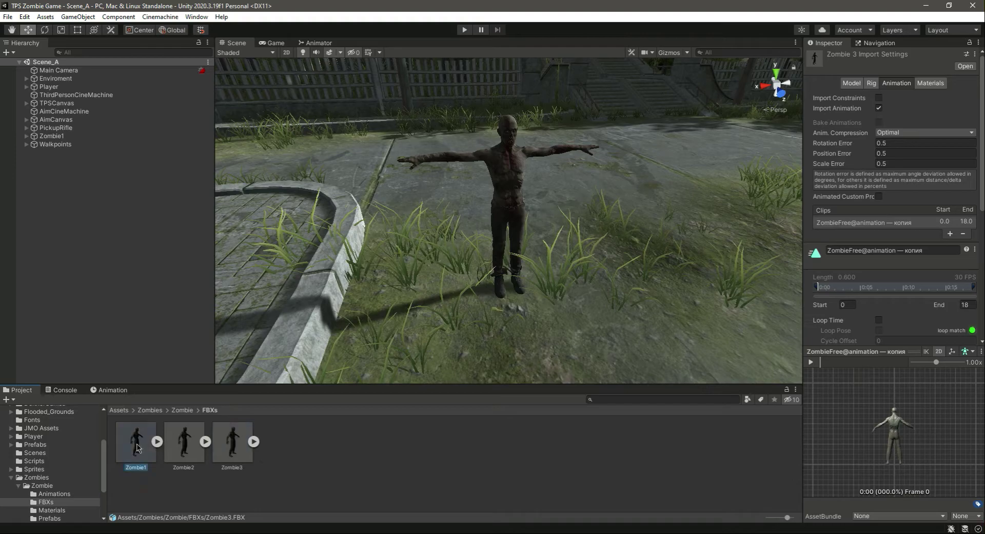
pyautogui.click(811, 362)
pyautogui.moveTo(923, 410); pyautogui.dragTo(847, 444)
pyautogui.click(186, 439)
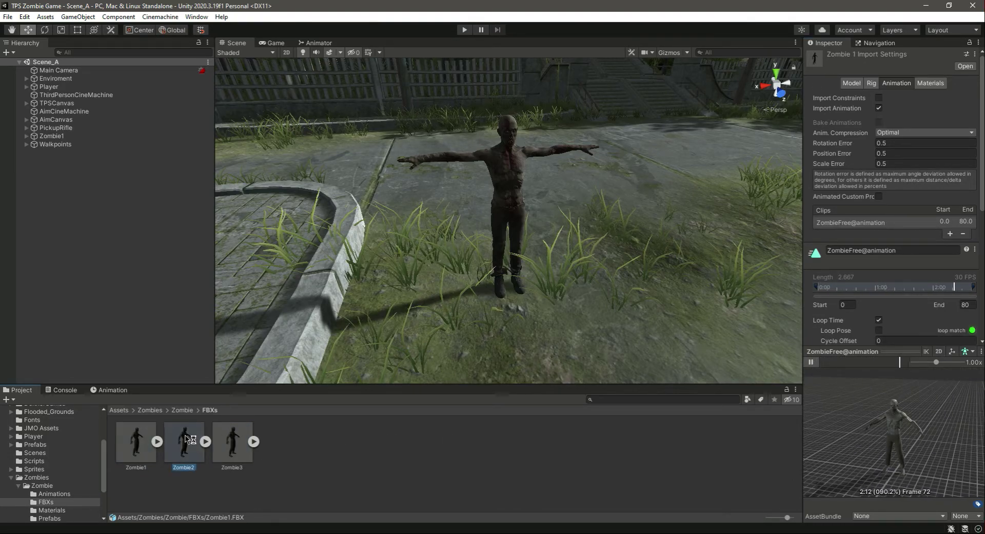
pyautogui.click(232, 441)
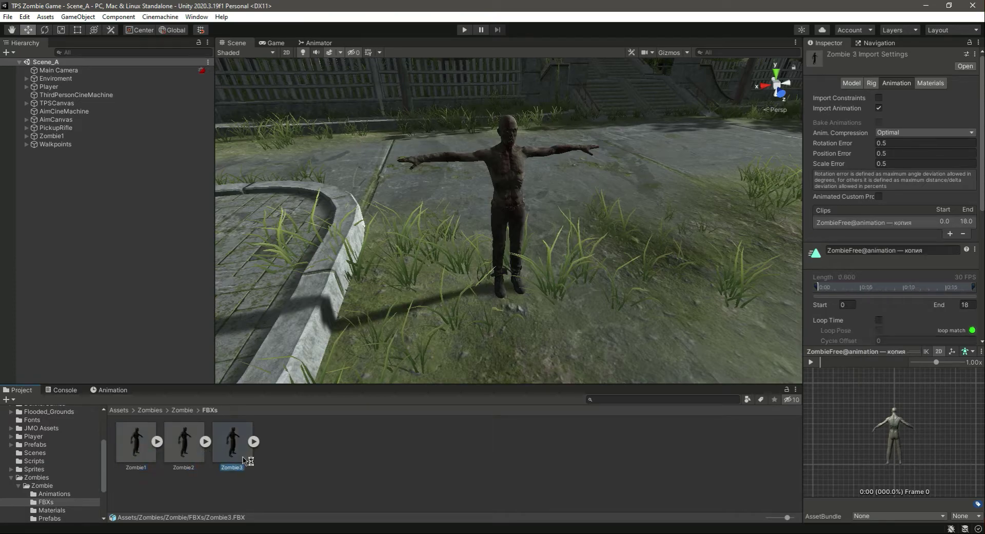
# Step: Check the material and rig import settings of the Zombie3 model, and the rig settings of the Zombie2 model
pyautogui.click(943, 85)
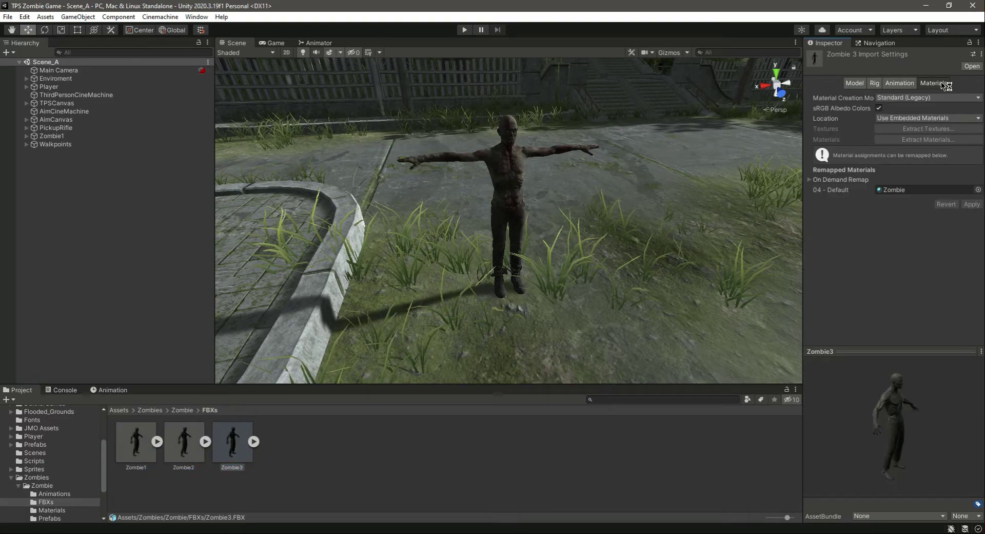
pyautogui.click(874, 83)
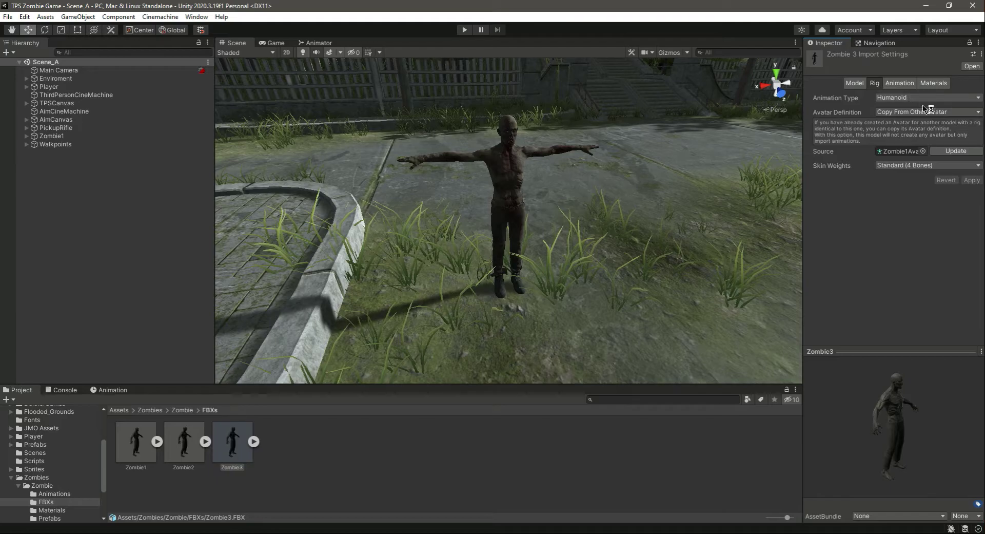
pyautogui.click(186, 444)
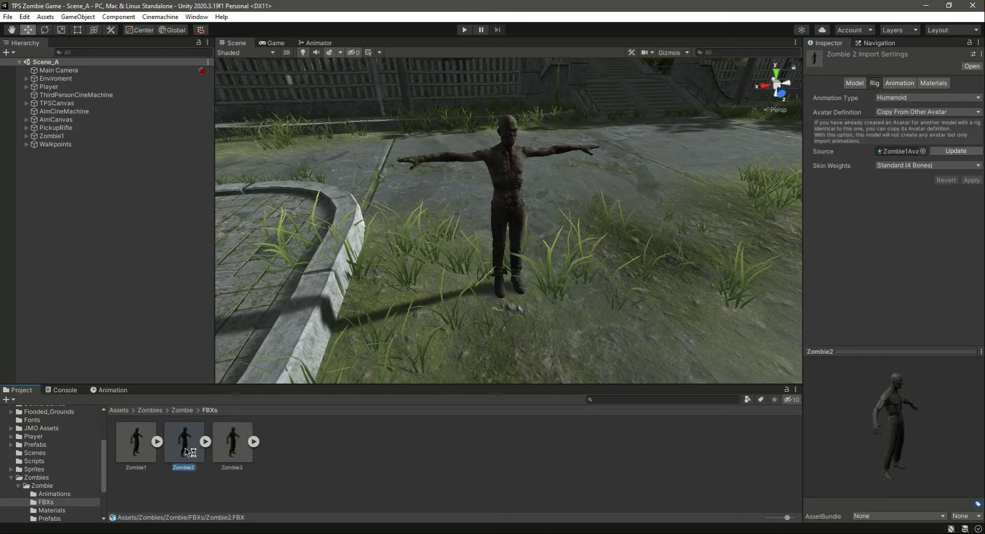
# Step: Place the Zombie2 model from the FBXs folder on the open ground in the scene near the existing zombie
pyautogui.moveTo(539, 290); pyautogui.dragTo(294, 361, button='right')
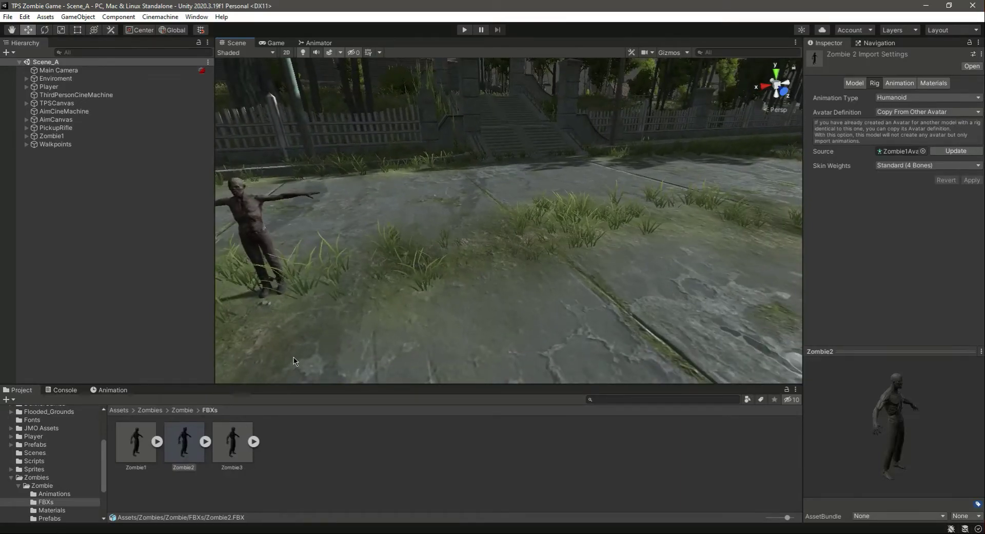
pyautogui.scroll(-3, 293, 360)
pyautogui.moveTo(184, 441); pyautogui.dragTo(639, 251)
pyautogui.moveTo(638, 250); pyautogui.dragTo(562, 333, button='right')
pyautogui.press('w')
pyautogui.press('s')
pyautogui.press('w')
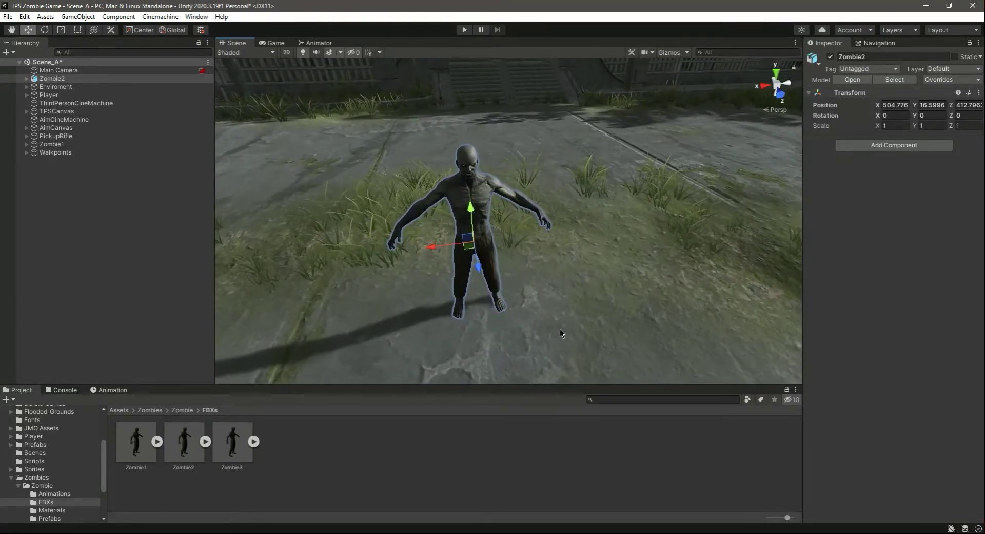
pyautogui.scroll(3, 562, 334)
# Step: Unpack the Zombie2 prefab instance and move it directly below Zombie1 in the scene hierarchy
pyautogui.rightClick(59, 78)
pyautogui.moveTo(123, 202)
pyautogui.click(200, 246)
pyautogui.moveTo(90, 92); pyautogui.dragTo(94, 179)
pyautogui.click(59, 146)
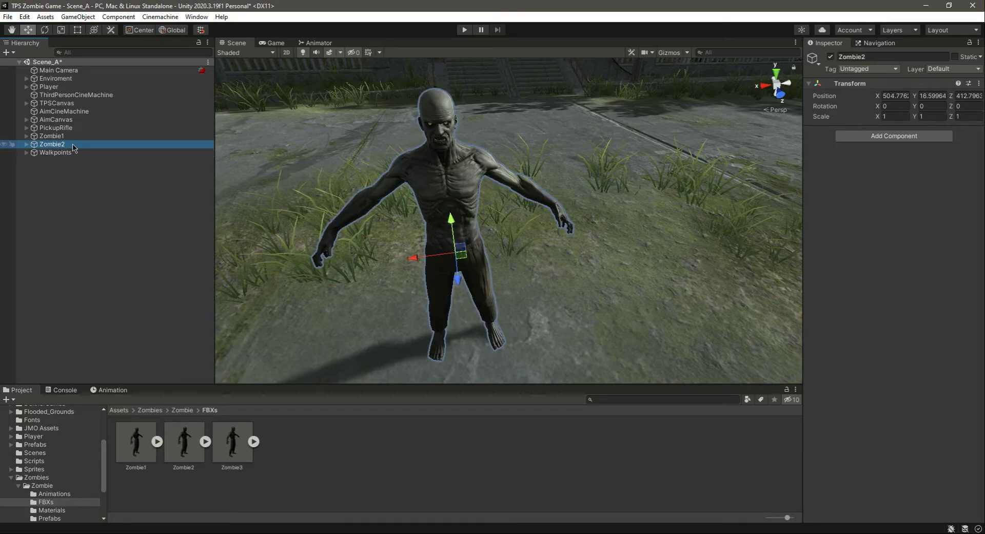
# Step: Examine the Zombie1 object and the child objects of Zombie2 in the scene hierarchy
pyautogui.click(67, 136)
pyautogui.click(62, 144)
pyautogui.click(25, 145)
pyautogui.click(27, 145)
pyautogui.click(27, 145)
pyautogui.click(35, 153)
pyautogui.click(34, 153)
pyautogui.click(27, 144)
pyautogui.click(45, 199)
# Step: Create an empty parent for the Zombie2 object and name the parent Zombie2
pyautogui.click(48, 142)
pyautogui.rightClick(48, 141)
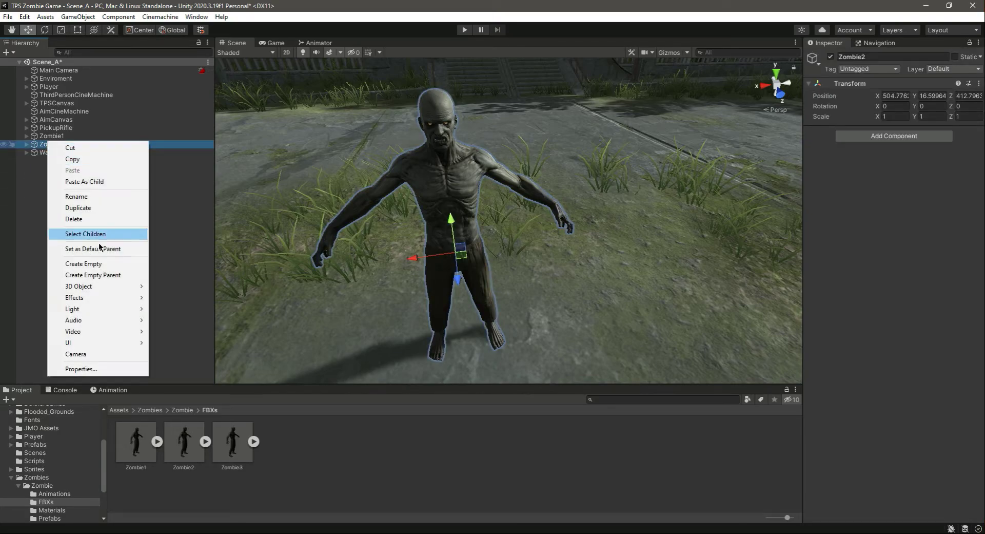
pyautogui.click(117, 276)
pyautogui.click(907, 57)
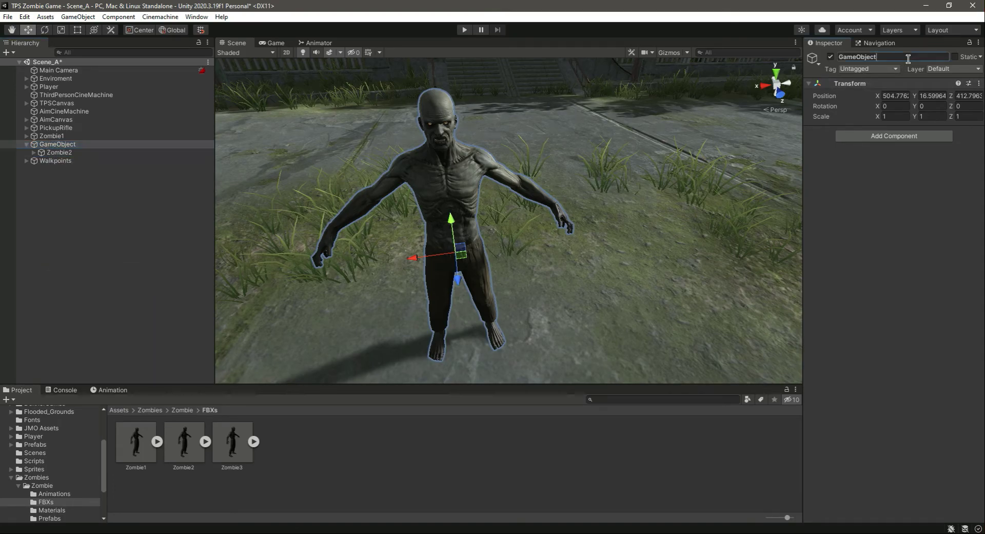
pyautogui.write('Zombie2')
# Step: Rename the child model inside the Zombie2 parent to Body and save the scene
pyautogui.click(59, 152)
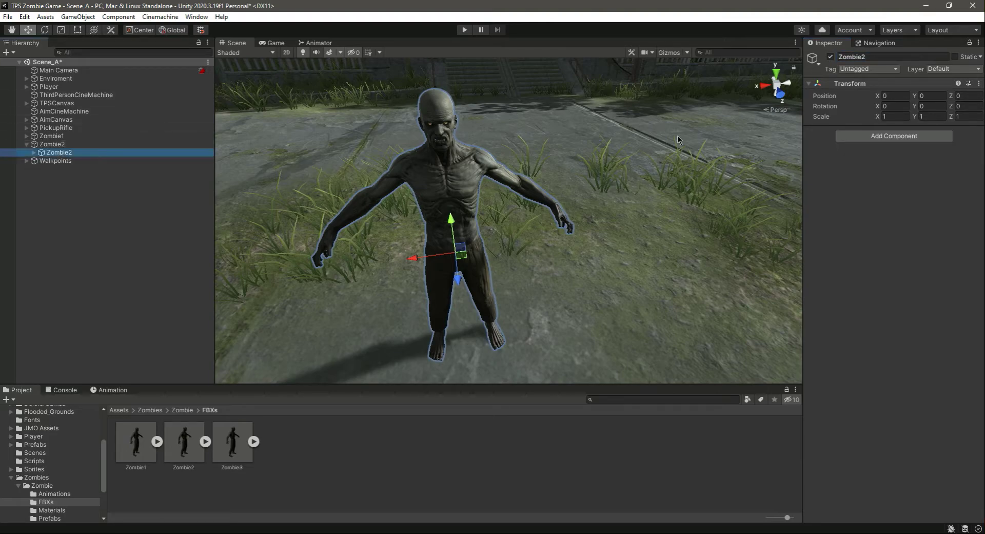
pyautogui.click(881, 58)
pyautogui.write('Body')
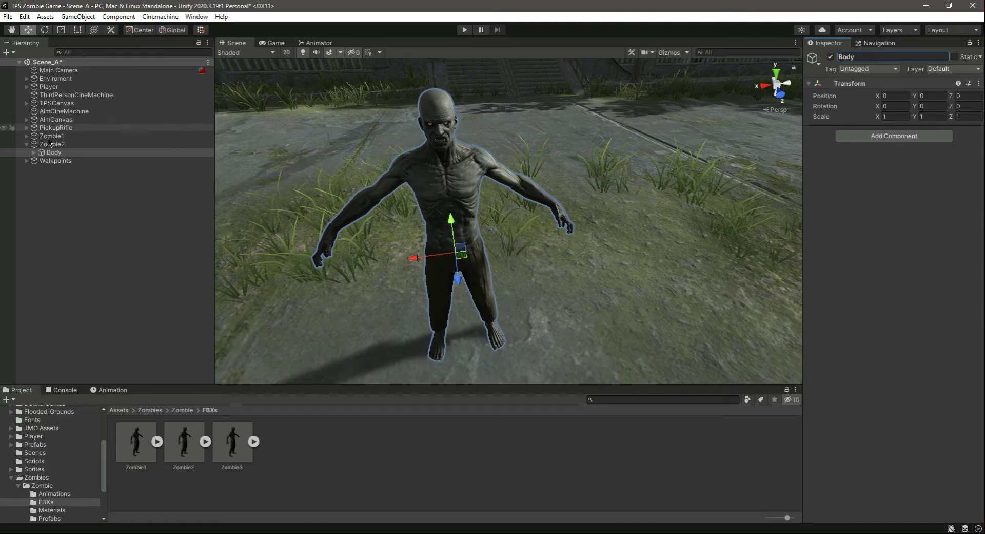
pyautogui.click(26, 144)
pyautogui.click(45, 145)
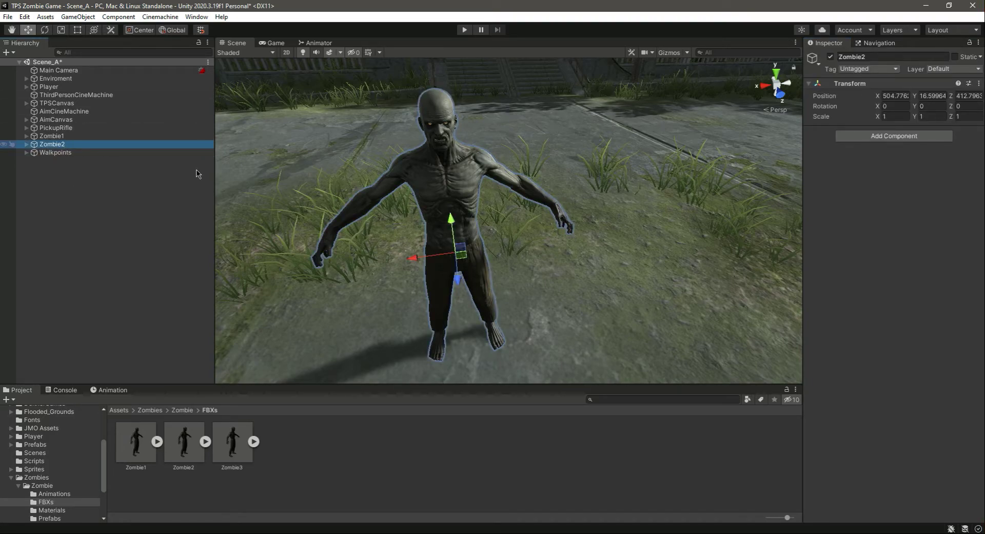
pyautogui.hotkey('ctrl', 's')
# Step: Inspect the child objects of Body inside Zombie2, and collapse the hierarchy again
pyautogui.click(26, 145)
pyautogui.click(46, 152)
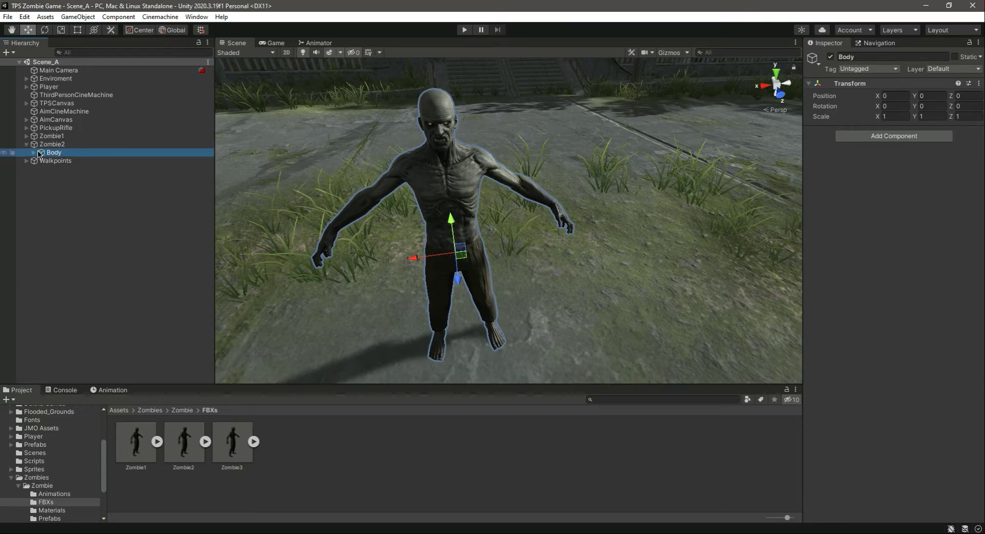
pyautogui.click(34, 152)
pyautogui.press('Down')
pyautogui.press('Down')
pyautogui.press('Down')
pyautogui.click(32, 152)
pyautogui.click(27, 144)
pyautogui.click(44, 144)
pyautogui.click(77, 217)
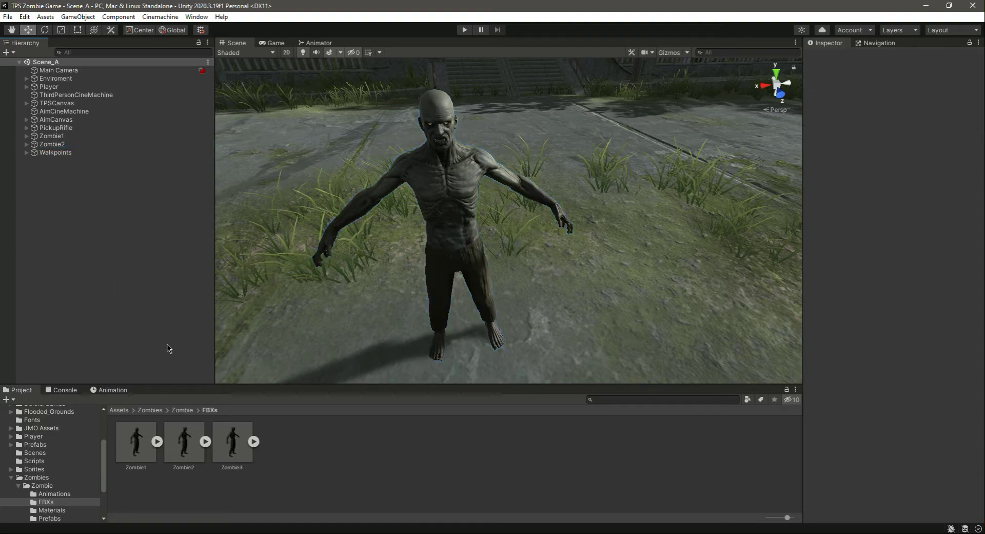
# Step: Delete the supplied Zombie animator controller from the Zombies/Zombie/Animations folder
pyautogui.click(183, 410)
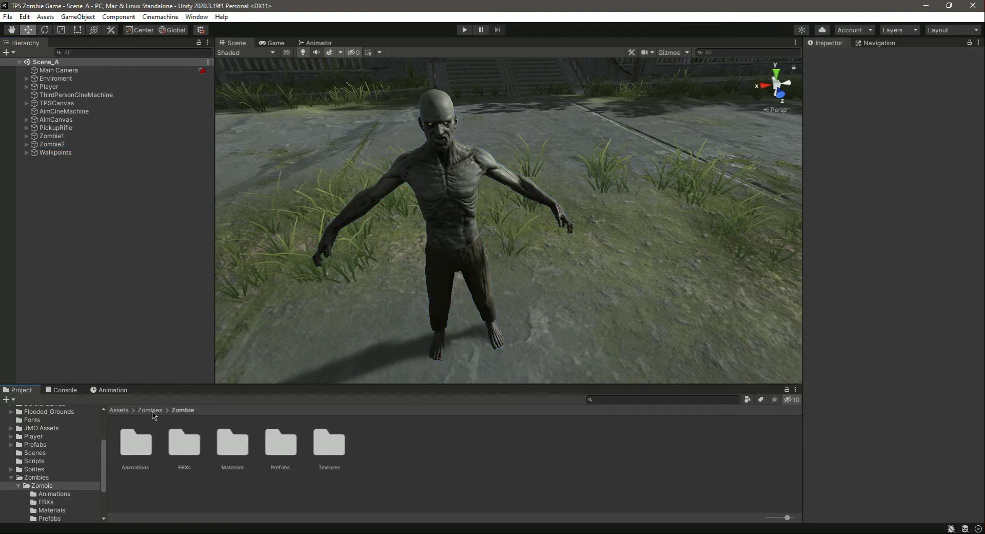
pyautogui.doubleClick(138, 451)
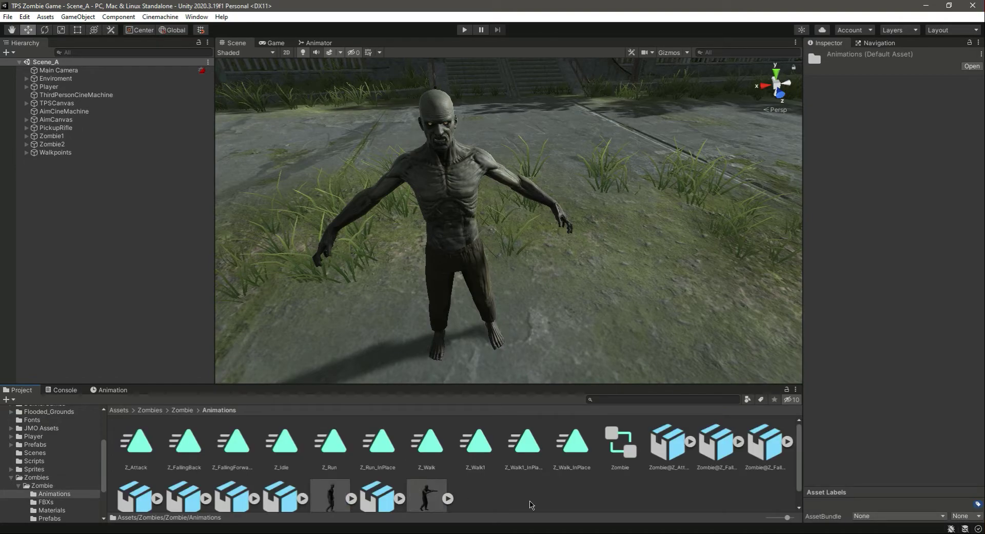
pyautogui.scroll(-1, 590, 489)
pyautogui.scroll(1, 626, 478)
pyautogui.click(626, 446)
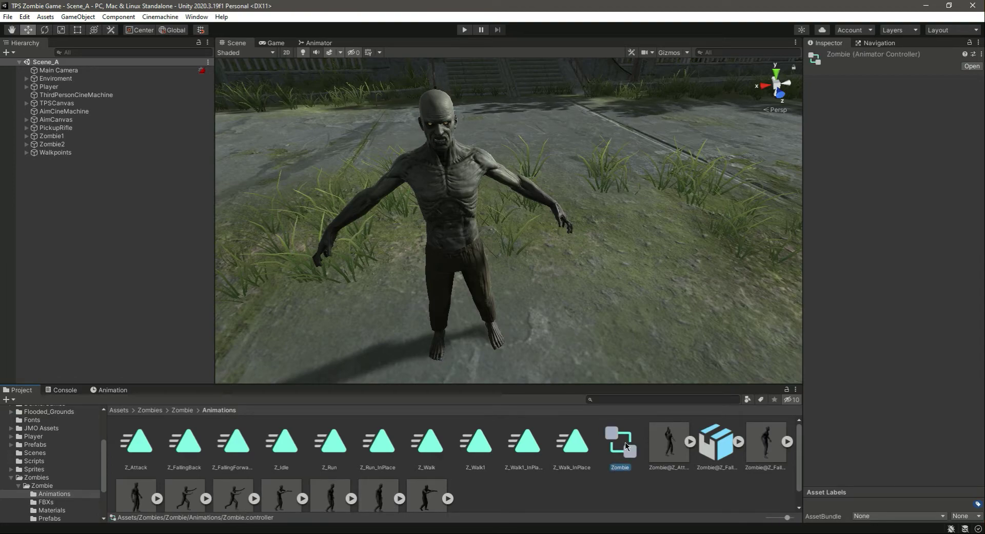
pyautogui.press('Delete')
pyautogui.click(519, 293)
# Step: Create a new animator controller named Zombie2 in the Animations folder
pyautogui.rightClick(574, 491)
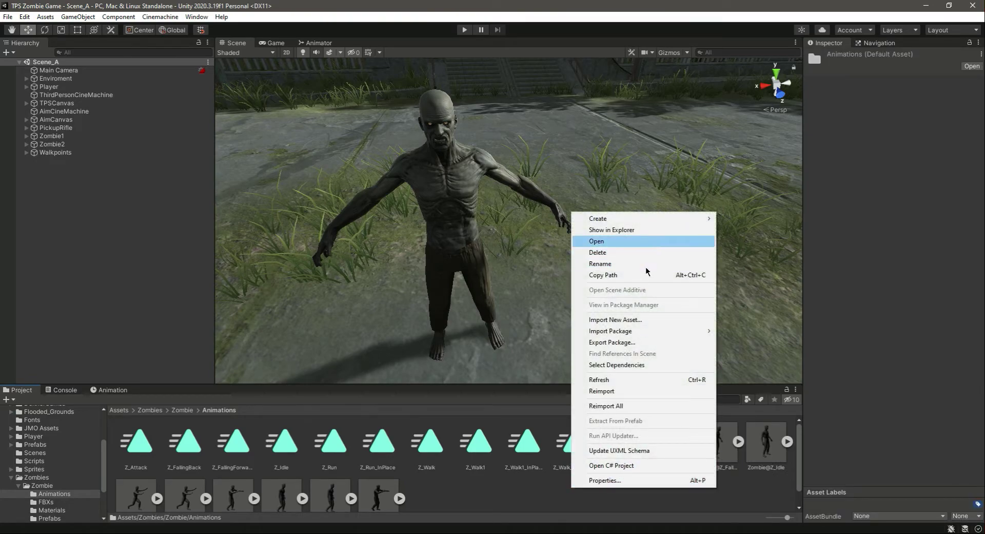
pyautogui.moveTo(674, 222)
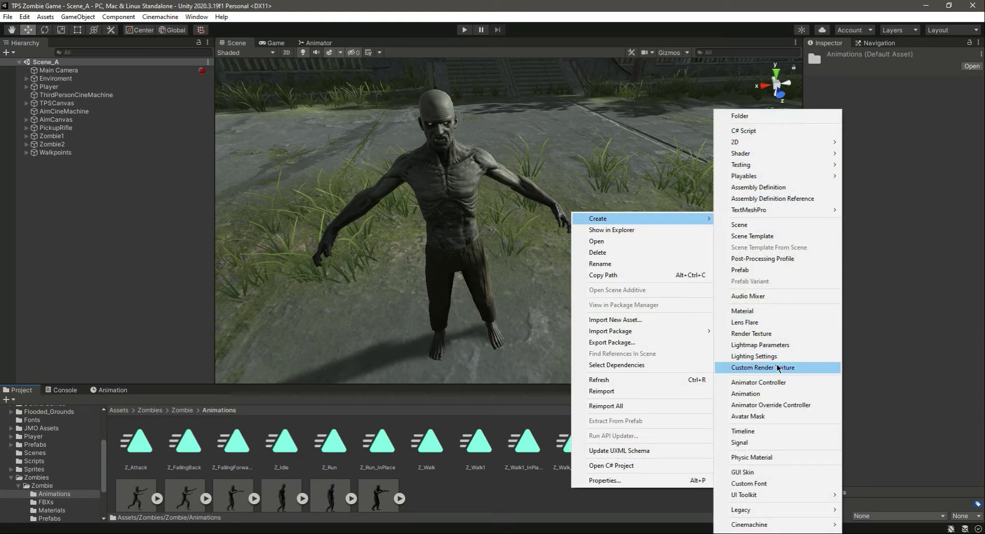
pyautogui.click(758, 382)
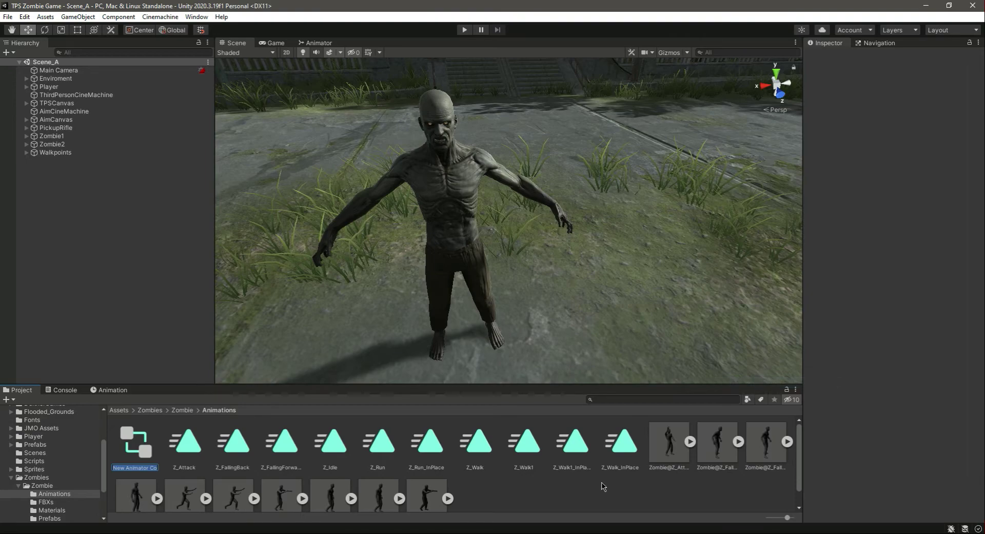
pyautogui.write('Zombie2')
pyautogui.press('Return')
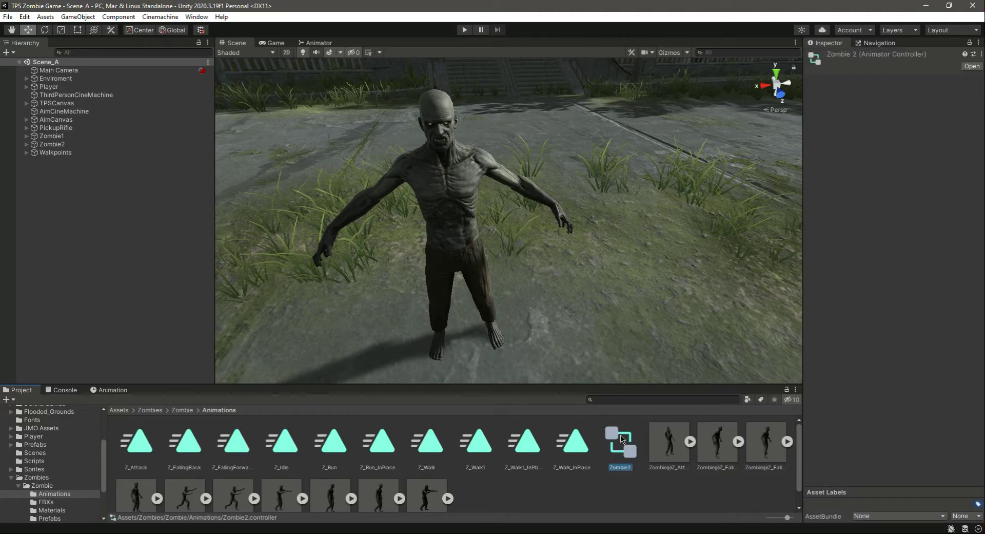
# Step: Attach the Zombie2 animator controller to the Zombie2 parent object in the scene
pyautogui.click(53, 145)
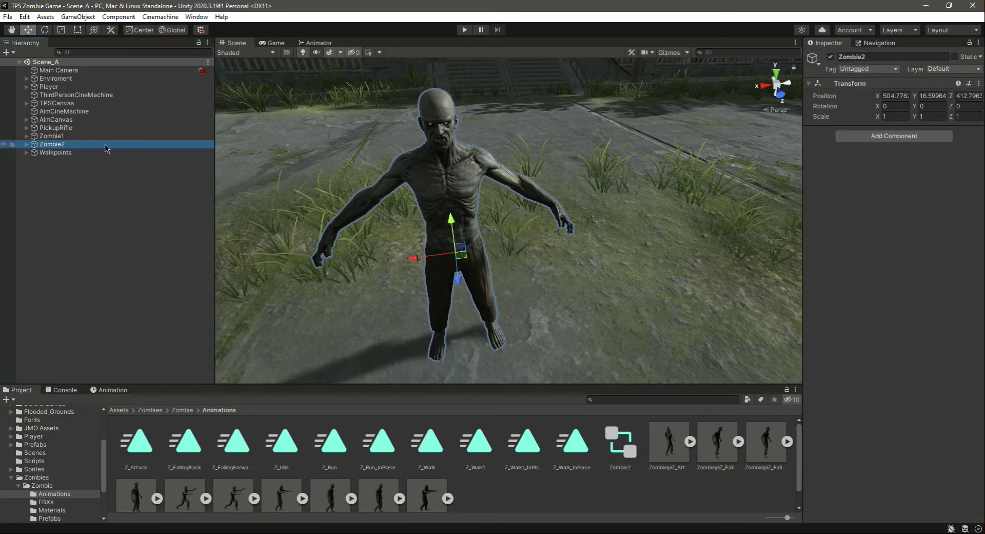
pyautogui.moveTo(620, 443); pyautogui.dragTo(920, 195)
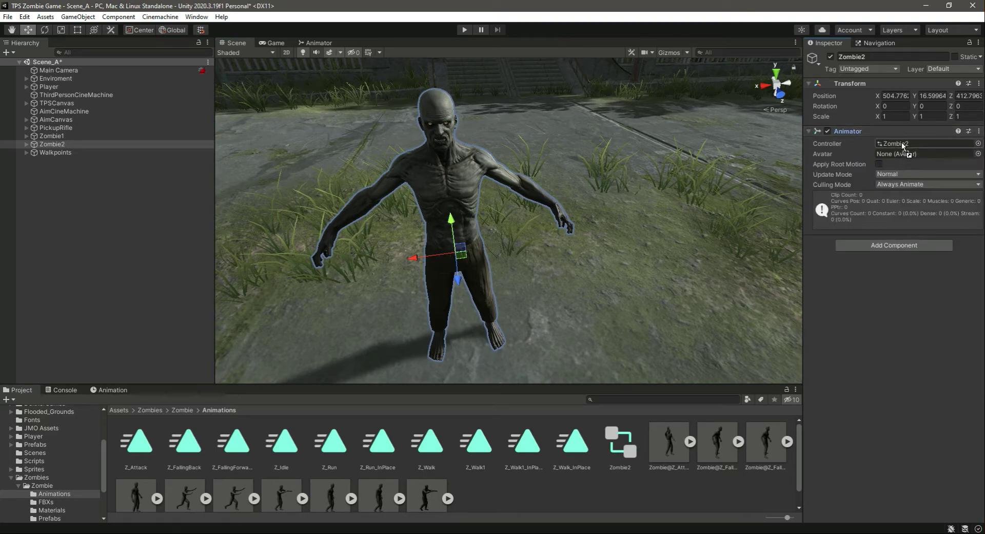
pyautogui.moveTo(404, 492); pyautogui.dragTo(219, 487)
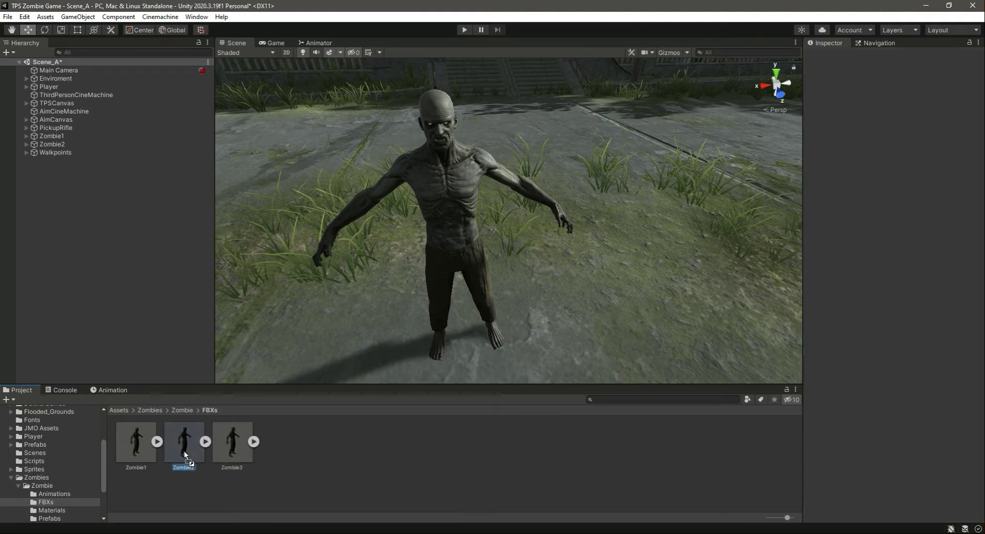
pyautogui.click(926, 112)
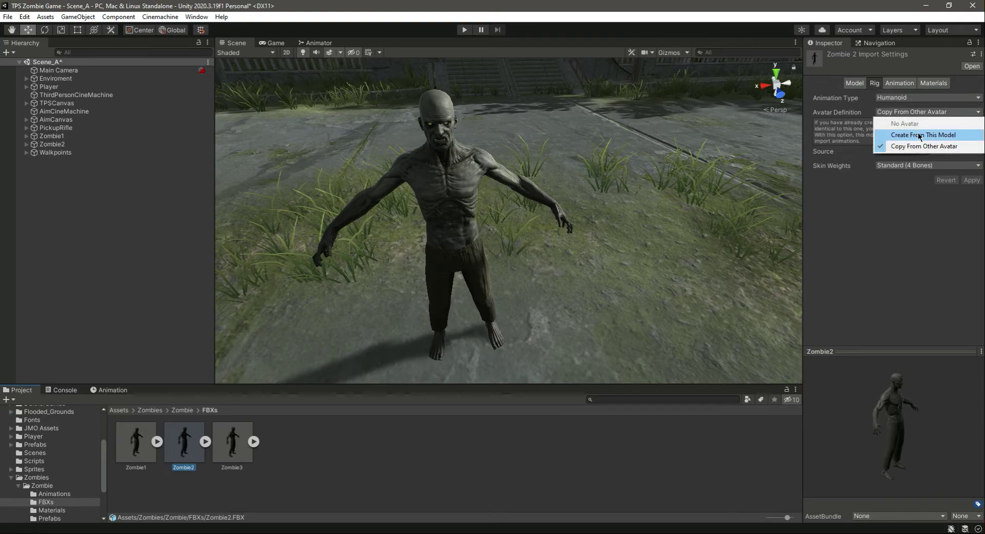
pyautogui.click(926, 135)
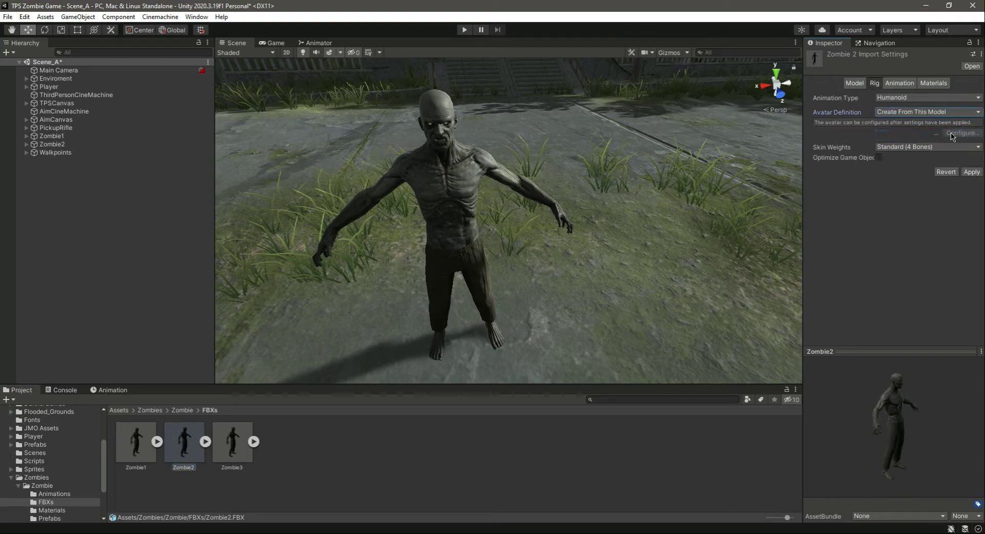
pyautogui.click(942, 148)
pyautogui.click(904, 208)
pyautogui.click(27, 183)
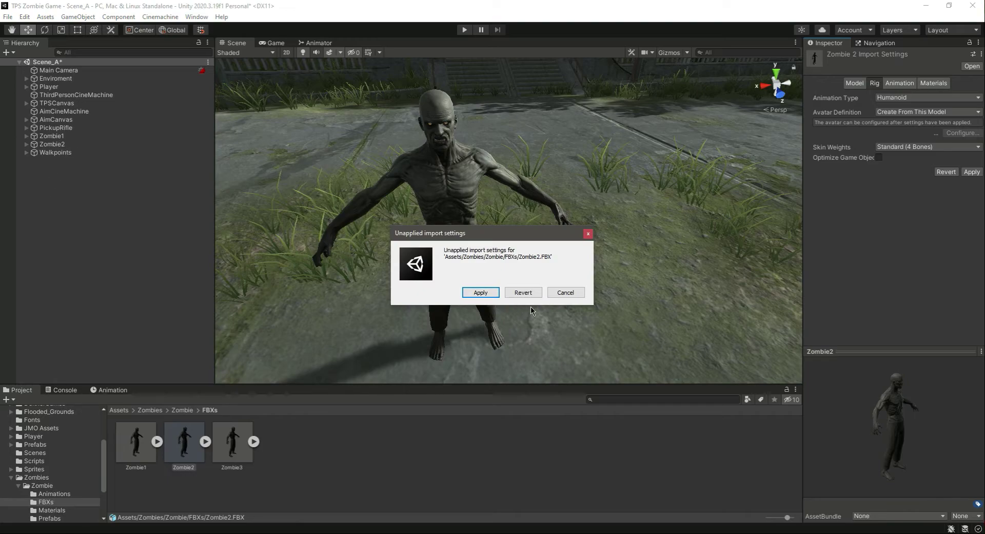
pyautogui.click(532, 292)
# Step: Assign Zombie1Avatar from the Zombie1 model in the Zombies/Zombie/FBXs folder as the avatar of the Zombie2 object's Animator
pyautogui.click(182, 410)
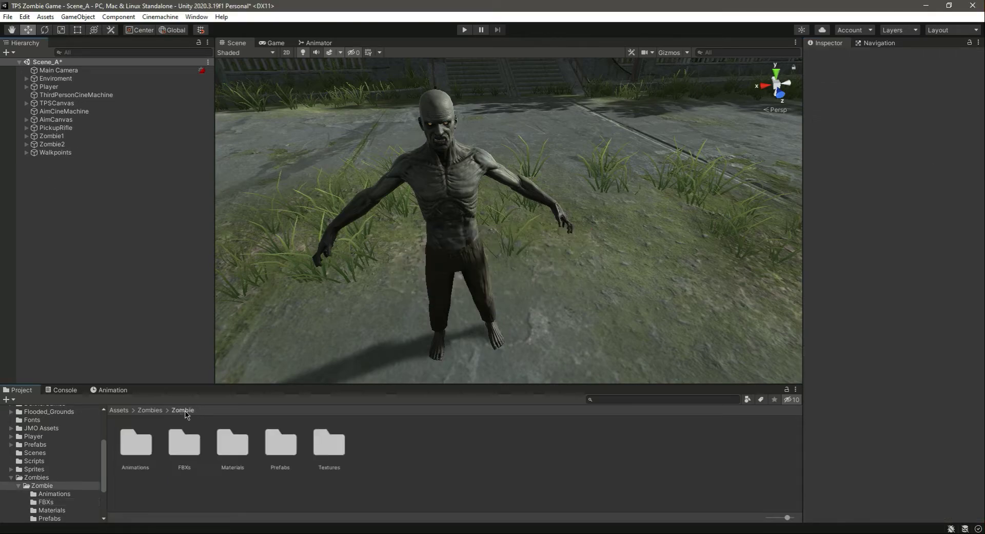
pyautogui.doubleClick(195, 442)
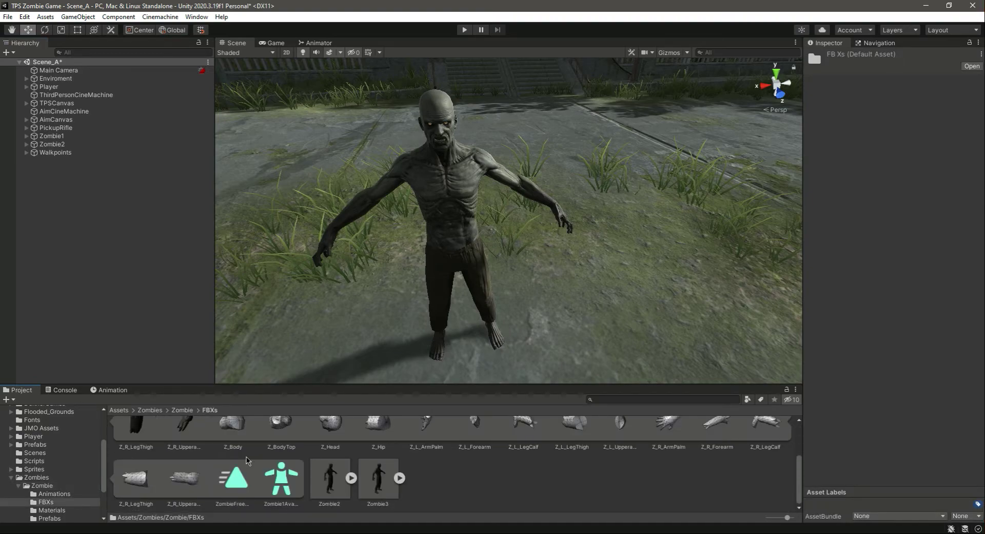
pyautogui.scroll(3, 261, 486)
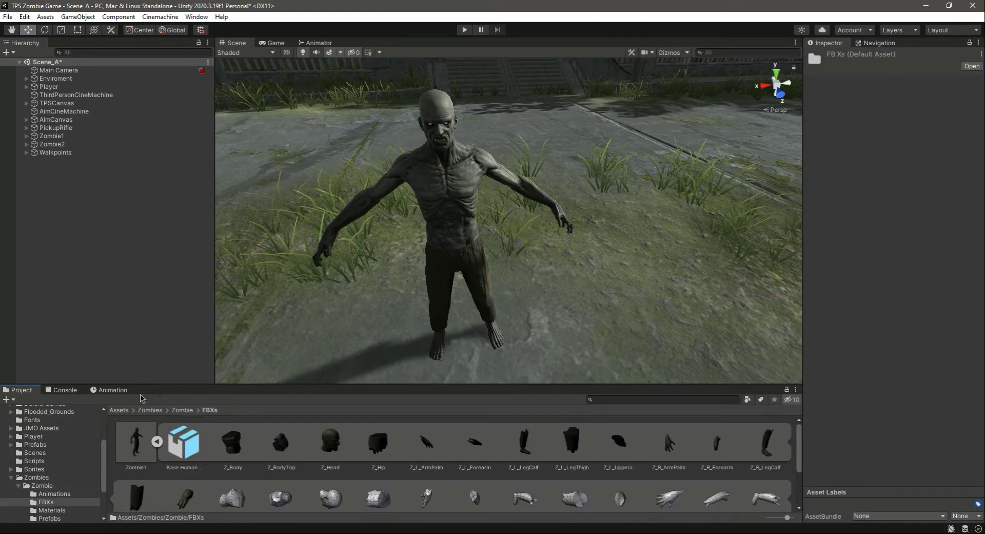
pyautogui.click(51, 144)
pyautogui.scroll(-3, 295, 501)
pyautogui.moveTo(281, 477); pyautogui.dragTo(919, 154)
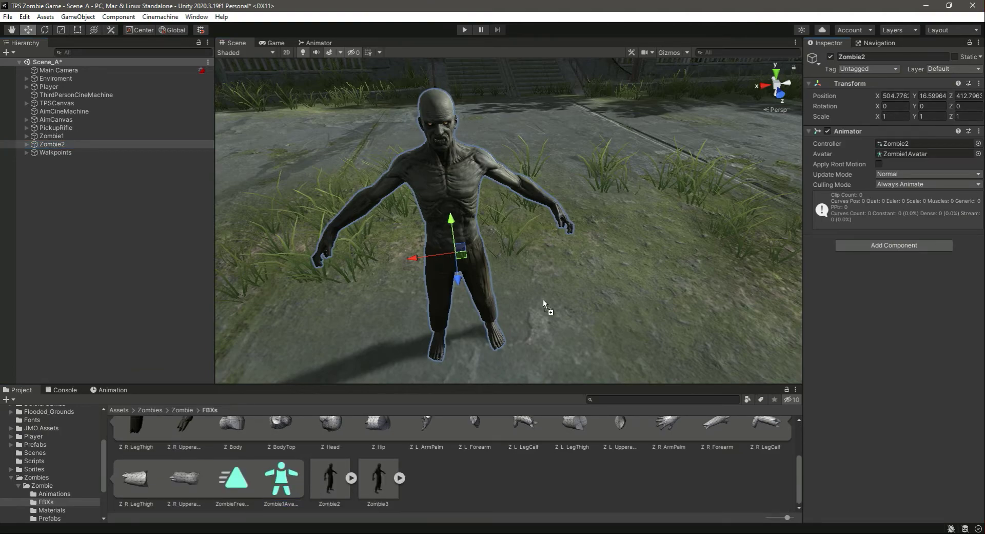
# Step: Save the scene, collapse the Zombie1 model's sub-assets in the FBXs folder and keep the Zombie2 object selected
pyautogui.hotkey('ctrl', 's')
pyautogui.scroll(3, 177, 457)
pyautogui.click(157, 441)
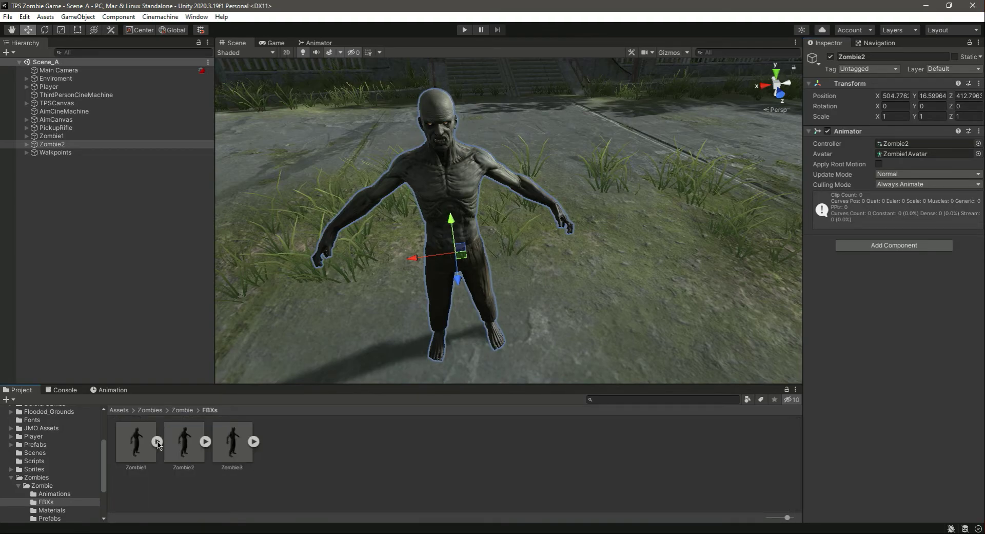
pyautogui.click(367, 468)
pyautogui.click(64, 145)
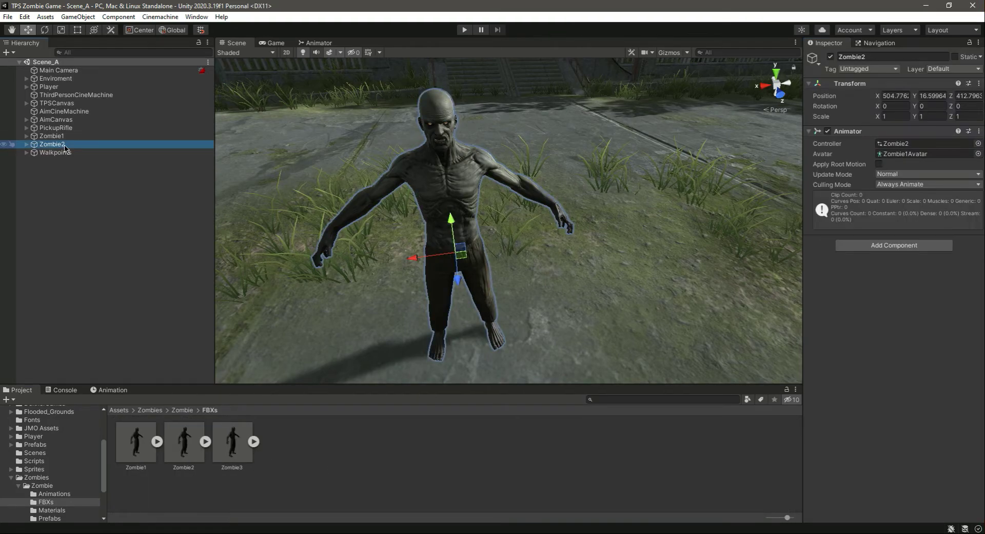
# Step: Inspect the sub-assets of the Zombie1, Zombie3 and Zombie2 models in the FBXs folder, collapsing each one again
pyautogui.click(157, 441)
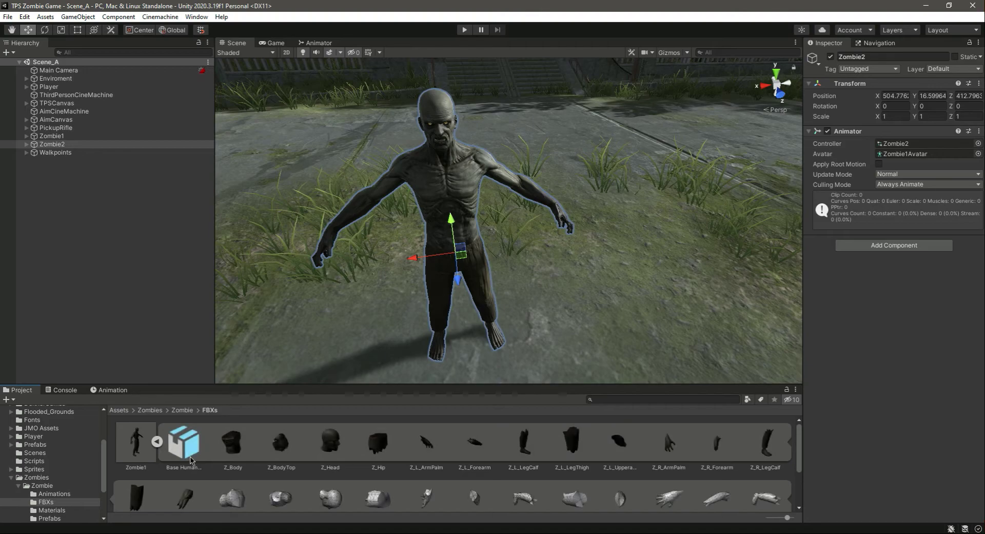
pyautogui.scroll(-1, 281, 476)
pyautogui.scroll(1, 285, 483)
pyautogui.click(157, 442)
pyautogui.click(254, 441)
pyautogui.click(254, 442)
pyautogui.click(205, 441)
pyautogui.click(205, 441)
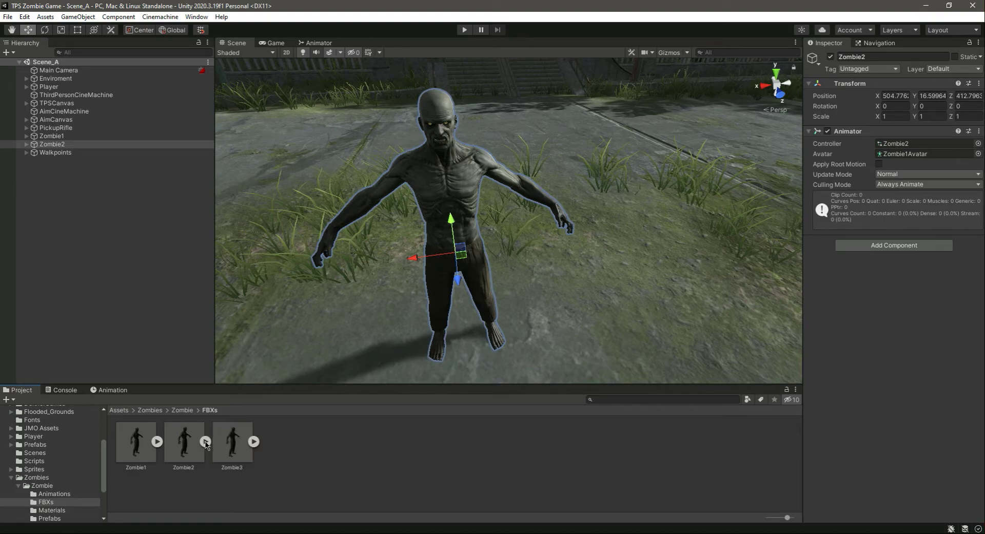
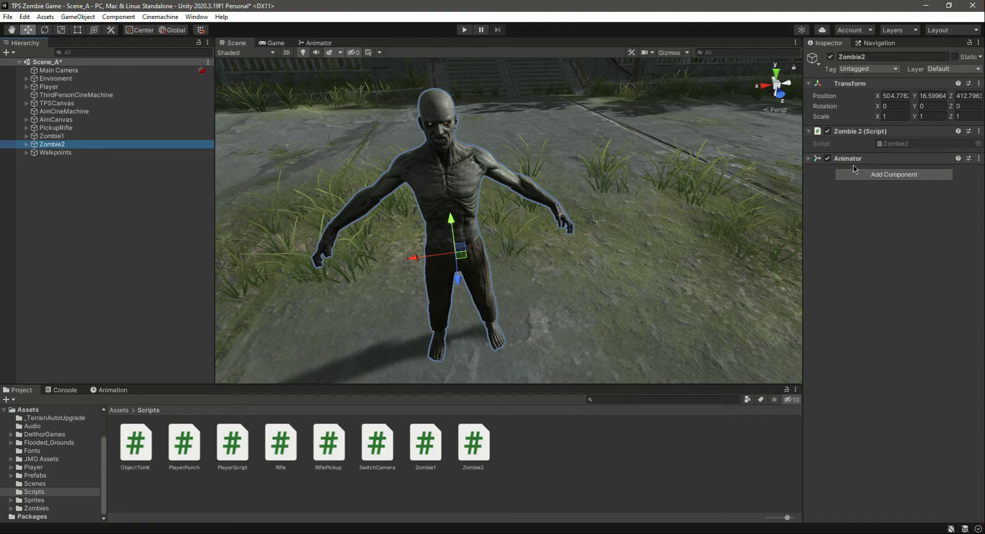
# Step: Add a Nav Mesh Agent component to the Zombie2 object
pyautogui.click(907, 175)
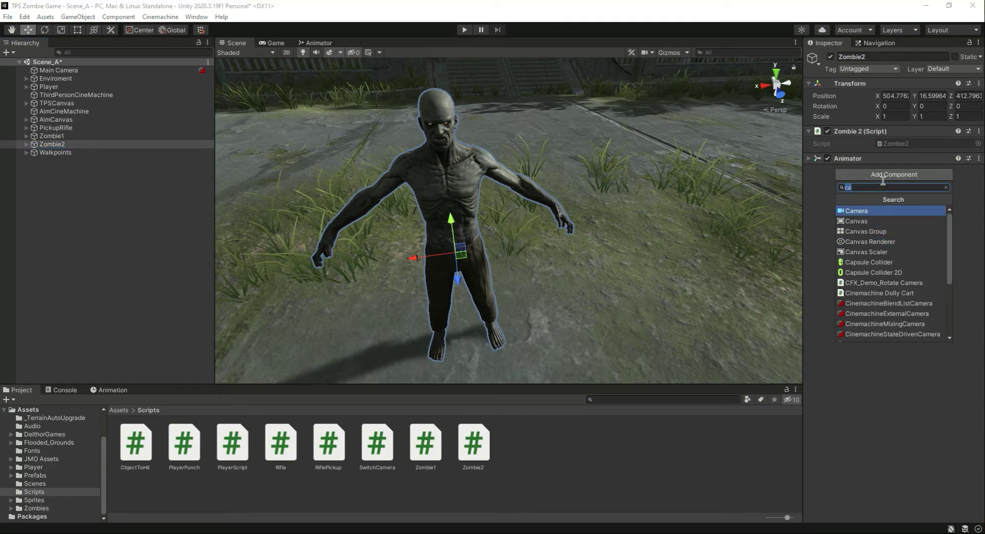
pyautogui.write('nav')
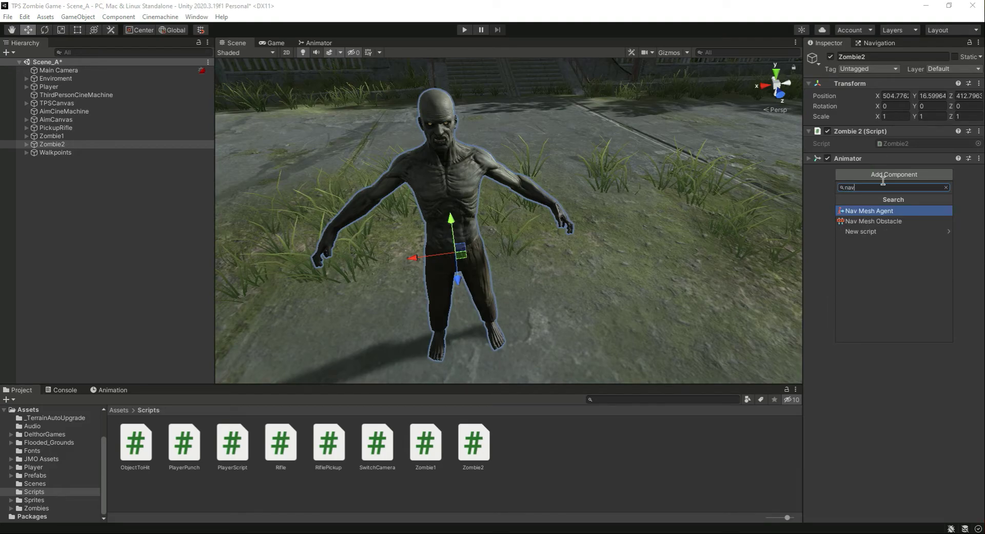
pyautogui.press('Return')
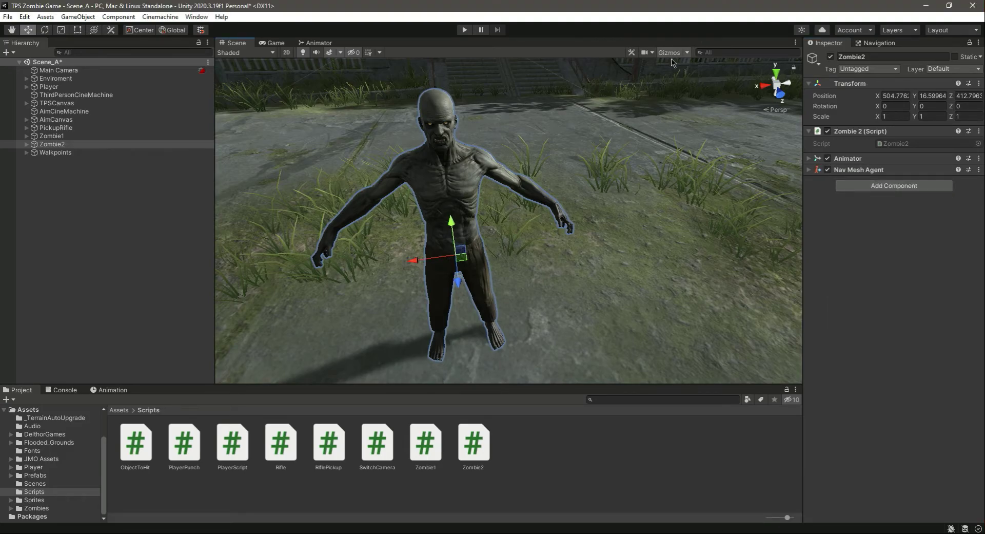
# Step: Examine the Nav Mesh Agent's settings and its cylinder around Zombie2, collapse the component and save the scene
pyautogui.scroll(-5, 587, 176)
pyautogui.moveTo(636, 230); pyautogui.dragTo(620, 277, button='right')
pyautogui.click(865, 168)
pyautogui.moveTo(628, 245); pyautogui.dragTo(620, 282, button='right')
pyautogui.scroll(2, 623, 231)
pyautogui.scroll(3, 620, 283)
pyautogui.moveTo(502, 321); pyautogui.dragTo(554, 270, button='right')
pyautogui.scroll(3, 499, 310)
pyautogui.scroll(-5, 570, 303)
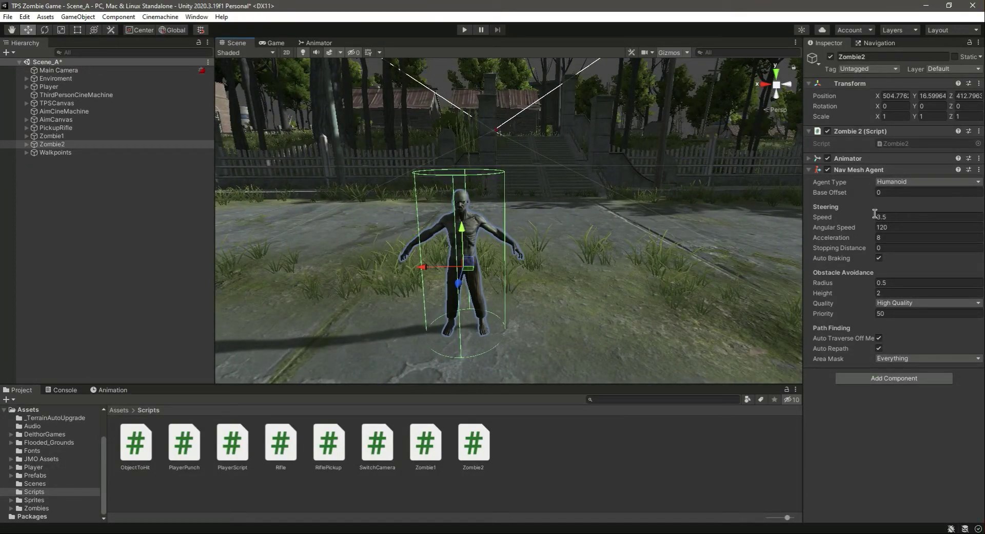
pyautogui.click(810, 170)
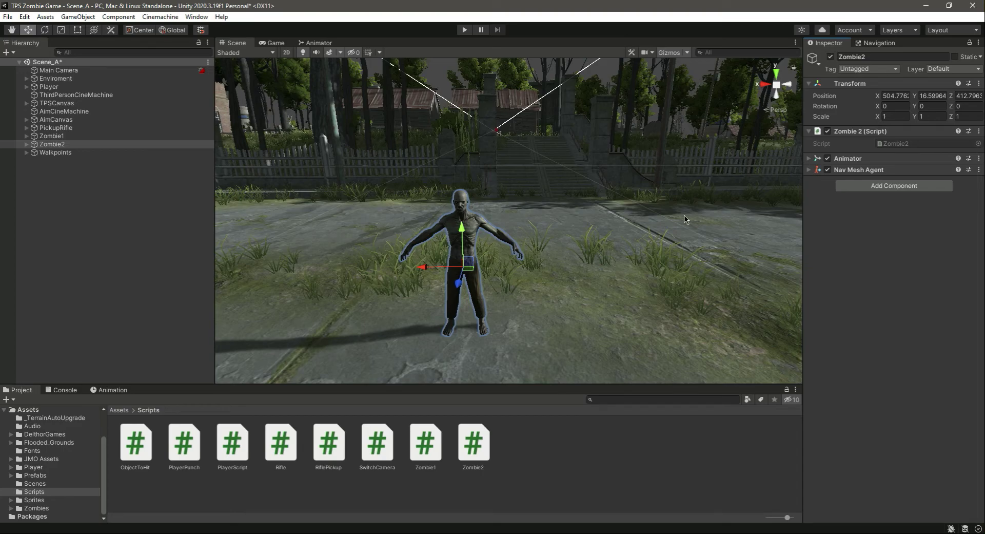
pyautogui.hotkey('ctrl', 's')
# Step: Add a Capsule Collider component to the Zombie2 object
pyautogui.click(894, 185)
pyautogui.write('cir')
pyautogui.press('BackSpace')
pyautogui.press('BackSpace')
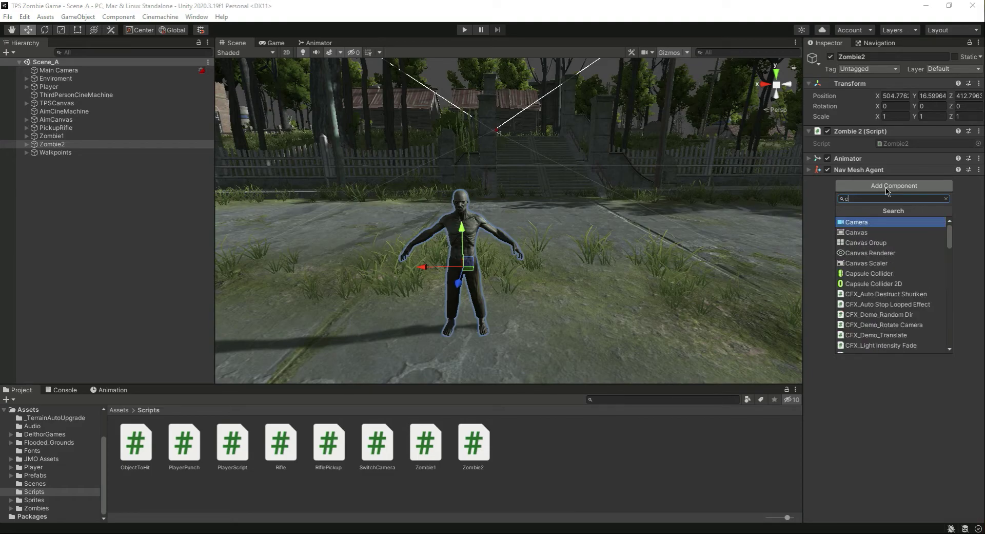
pyautogui.write('apsu')
pyautogui.press('Return')
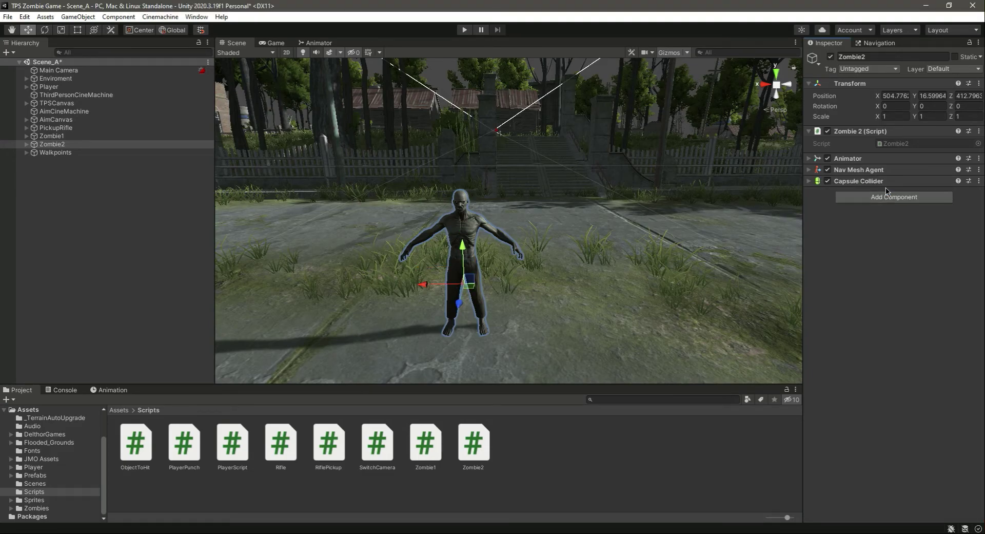
# Step: Stretch the Capsule Collider from Zombie2's feet to its head, about 1.8 high with its center at about Y 0.90
pyautogui.click(886, 181)
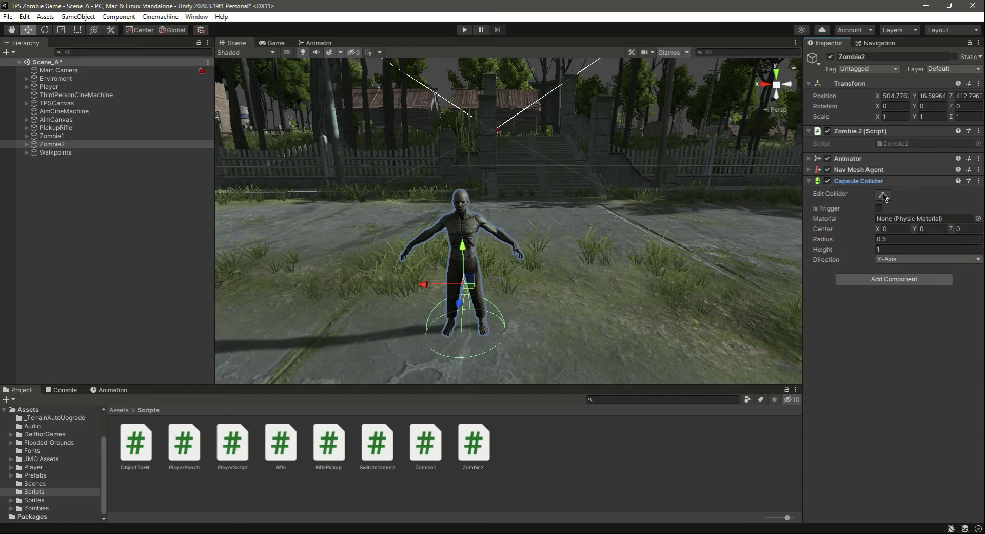
pyautogui.click(882, 195)
pyautogui.moveTo(466, 297); pyautogui.dragTo(466, 192)
pyautogui.moveTo(466, 193); pyautogui.dragTo(537, 145, button='right')
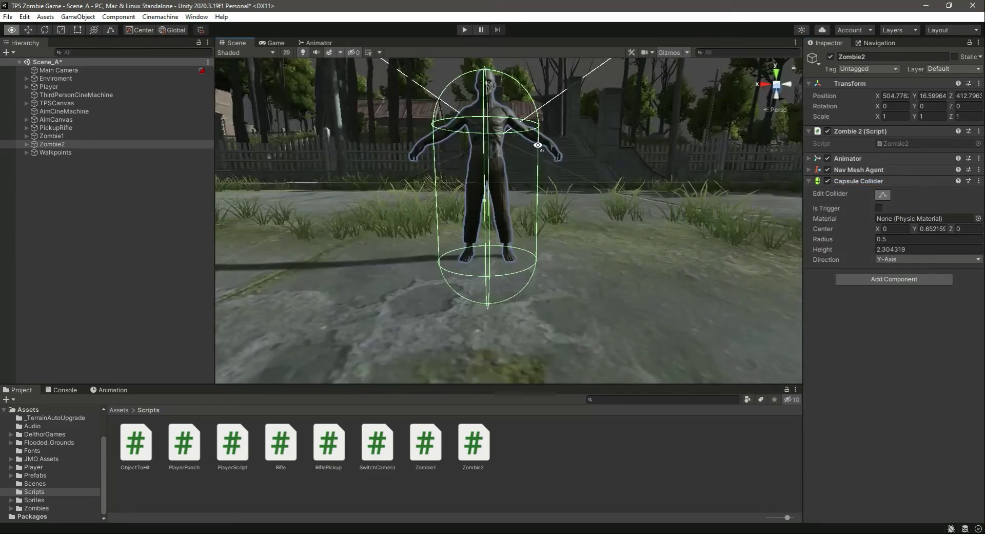
pyautogui.moveTo(489, 306); pyautogui.dragTo(496, 261)
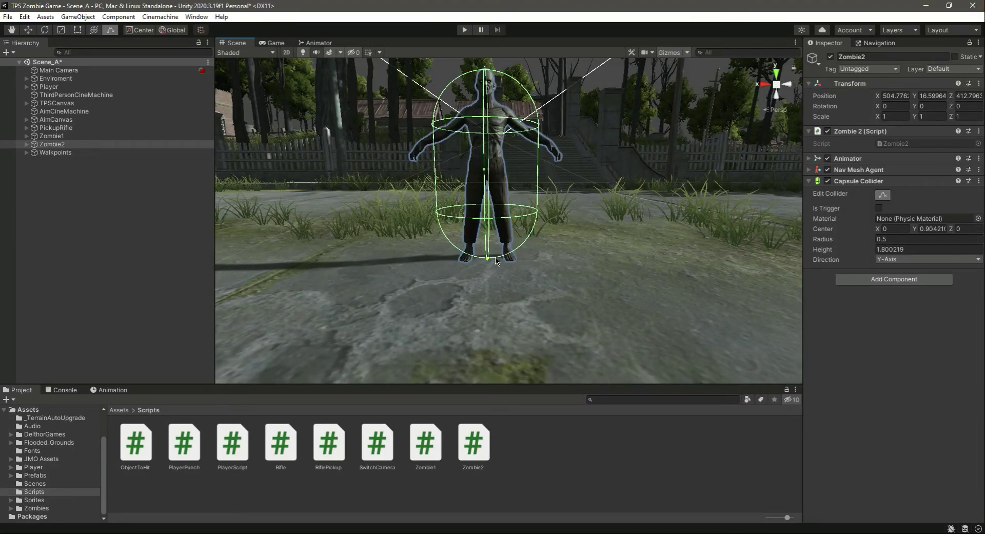
# Step: Narrow the Capsule Collider around Zombie2's body to a radius of about 0.16, with its center at about X -0.014 and Z -0.022
pyautogui.moveTo(539, 169); pyautogui.dragTo(545, 135, button='right')
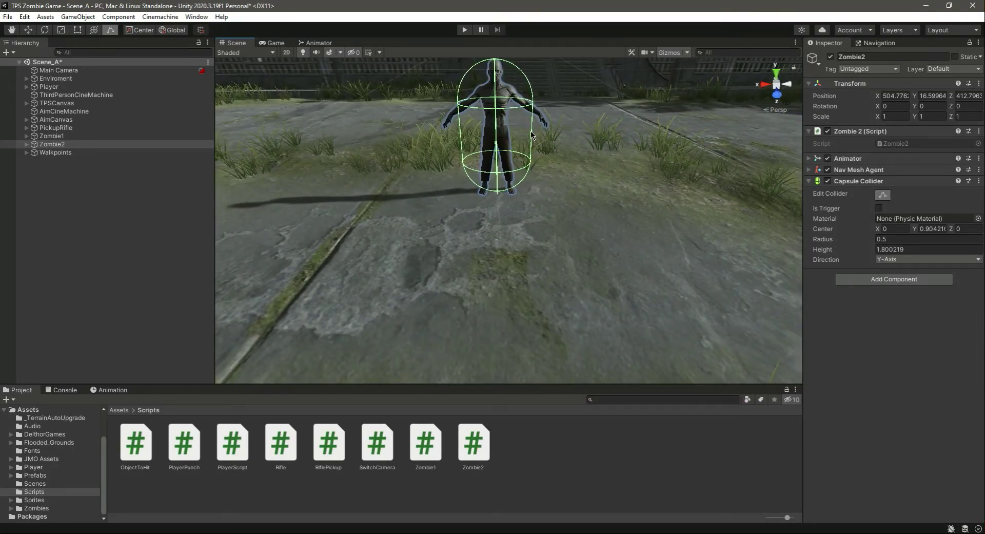
pyautogui.moveTo(532, 134); pyautogui.dragTo(474, 133)
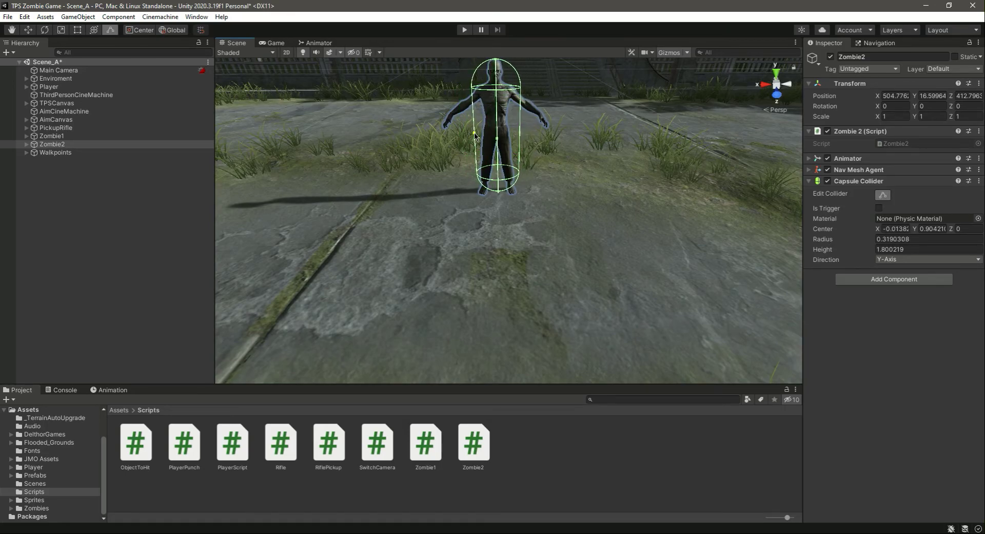
pyautogui.moveTo(682, 170); pyautogui.dragTo(475, 172, button='right')
pyautogui.press('d')
pyautogui.press('w')
pyautogui.press('d')
pyautogui.moveTo(388, 175); pyautogui.dragTo(451, 172)
# Step: Finish editing the collider, save the scene, reselect Zombie2 and collapse its Capsule Collider component
pyautogui.click(145, 271)
pyautogui.moveTo(354, 231); pyautogui.dragTo(531, 228, button='right')
pyautogui.press('s')
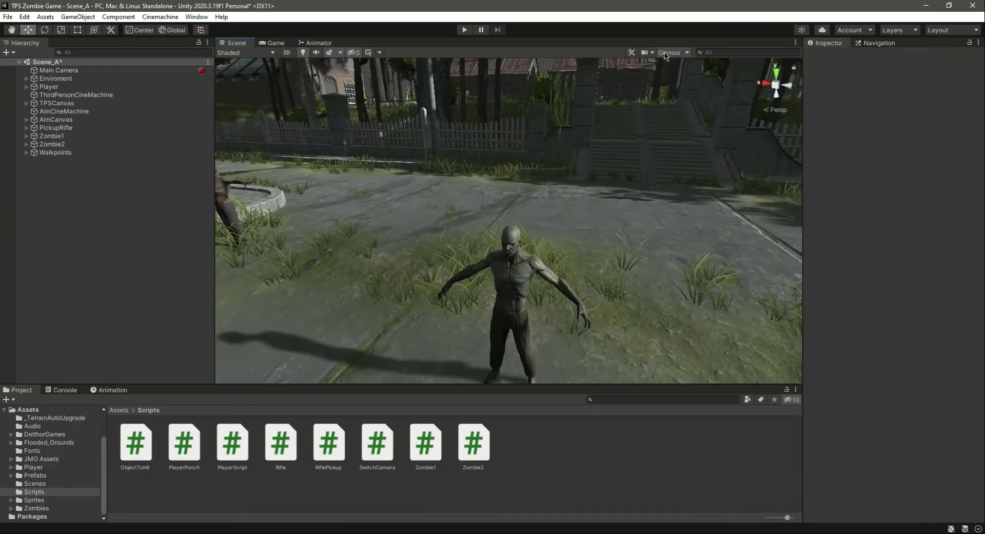
pyautogui.click(108, 216)
pyautogui.hotkey('ctrl', 's')
pyautogui.click(52, 144)
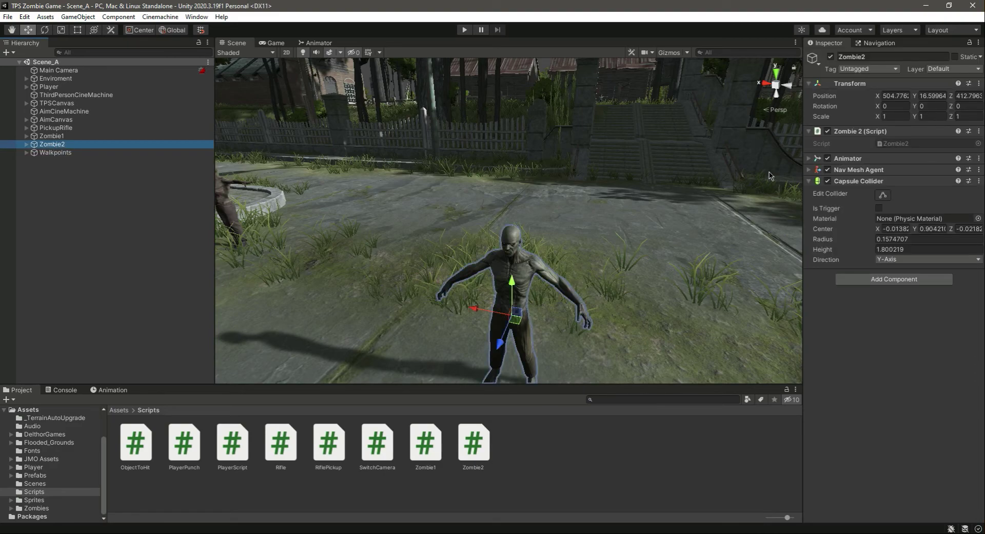
pyautogui.click(809, 181)
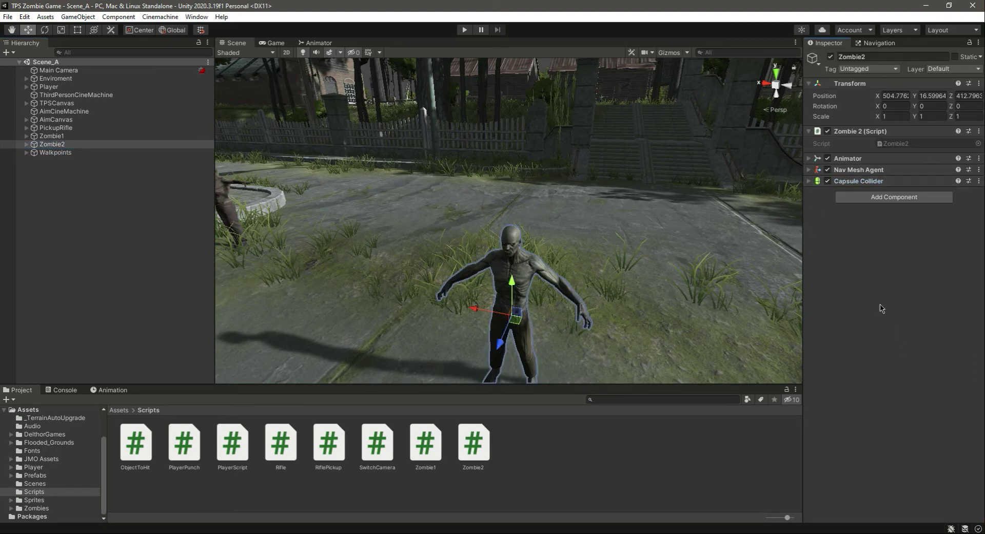